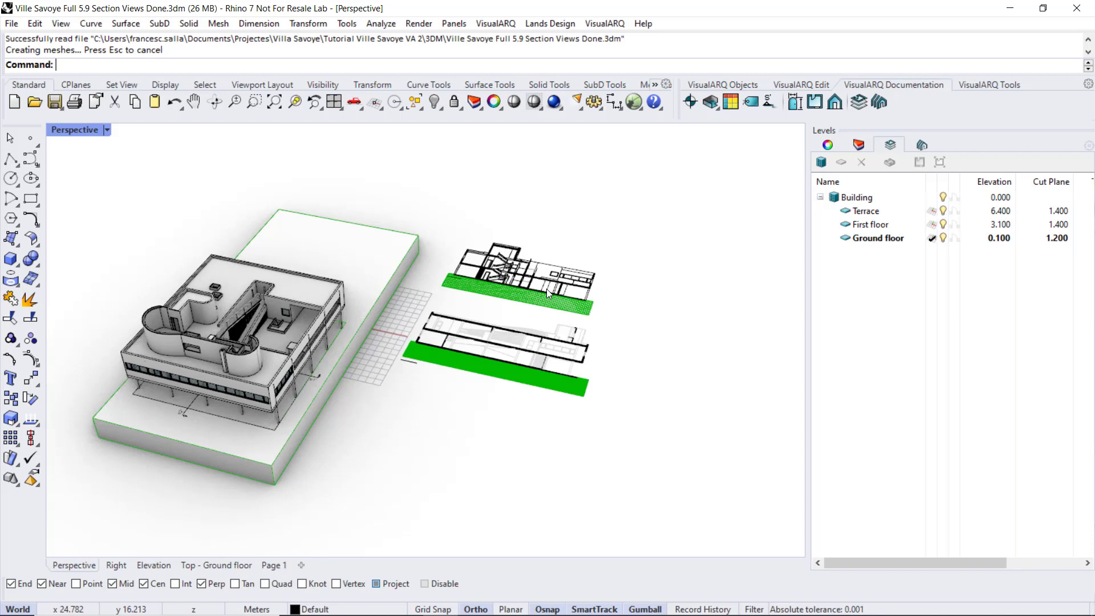
Step: Start a new plan view with the Standard style on the Ground floor level
click(814, 106)
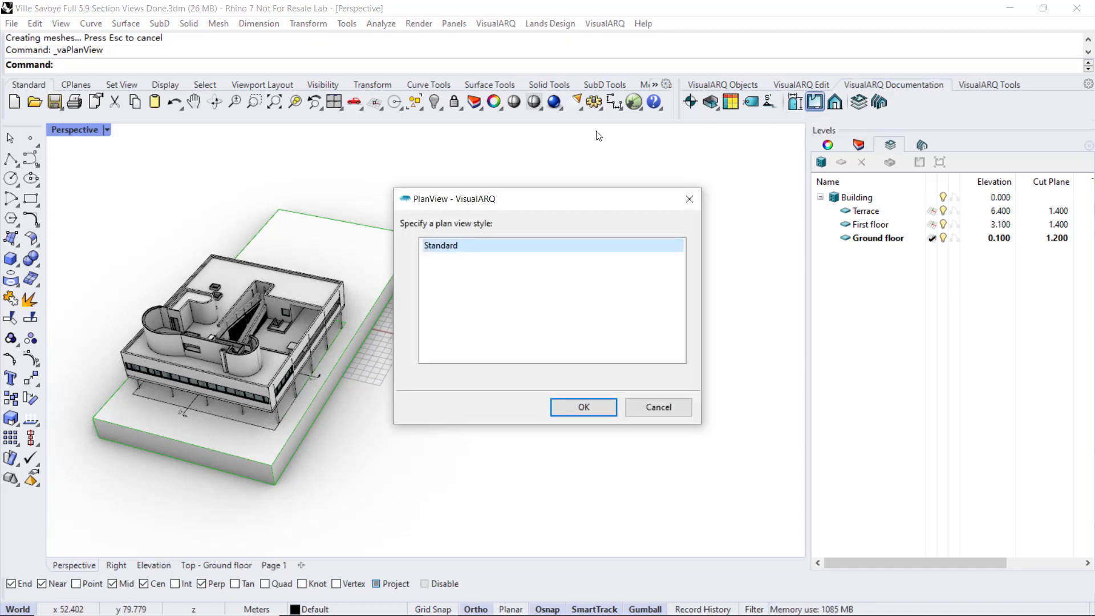
click(577, 407)
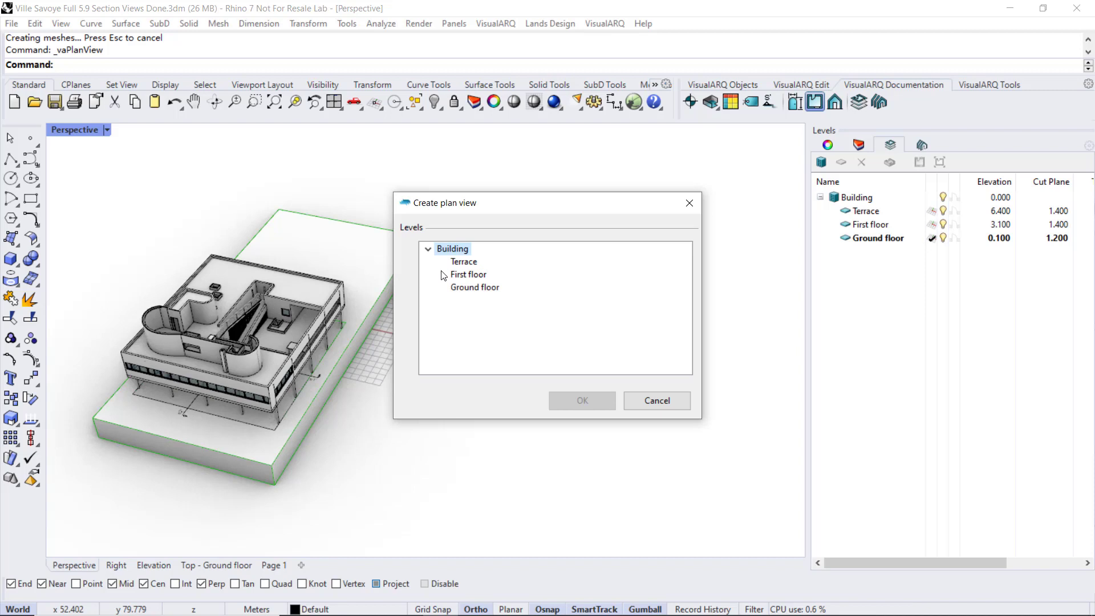
click(459, 287)
click(586, 402)
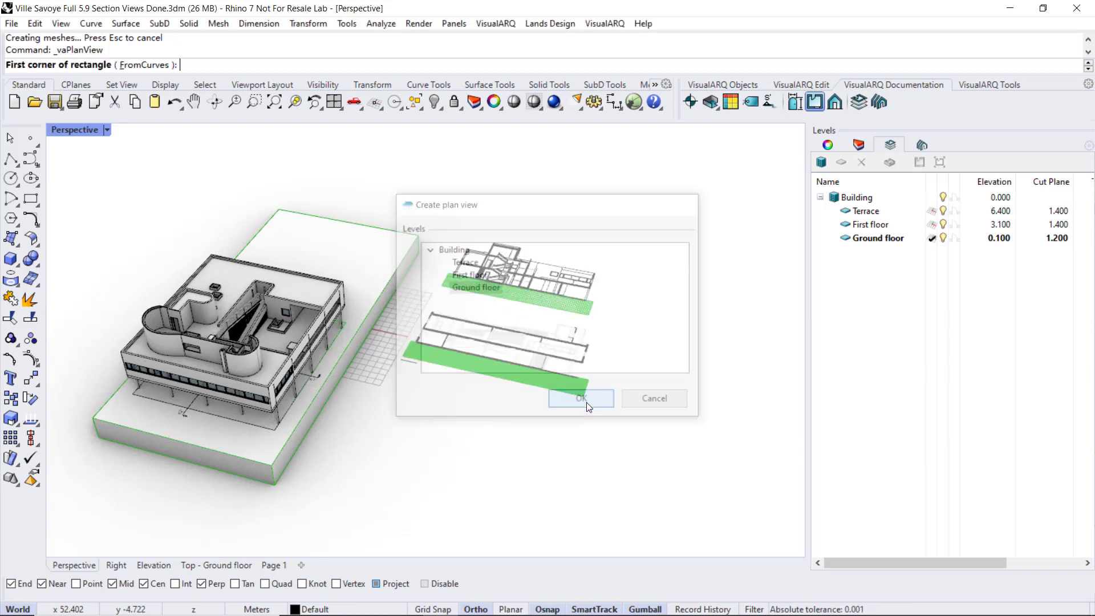
Step: Draw the boundary rectangle over the slab and place the plan right of the sections
scroll(402, 396, down, 4)
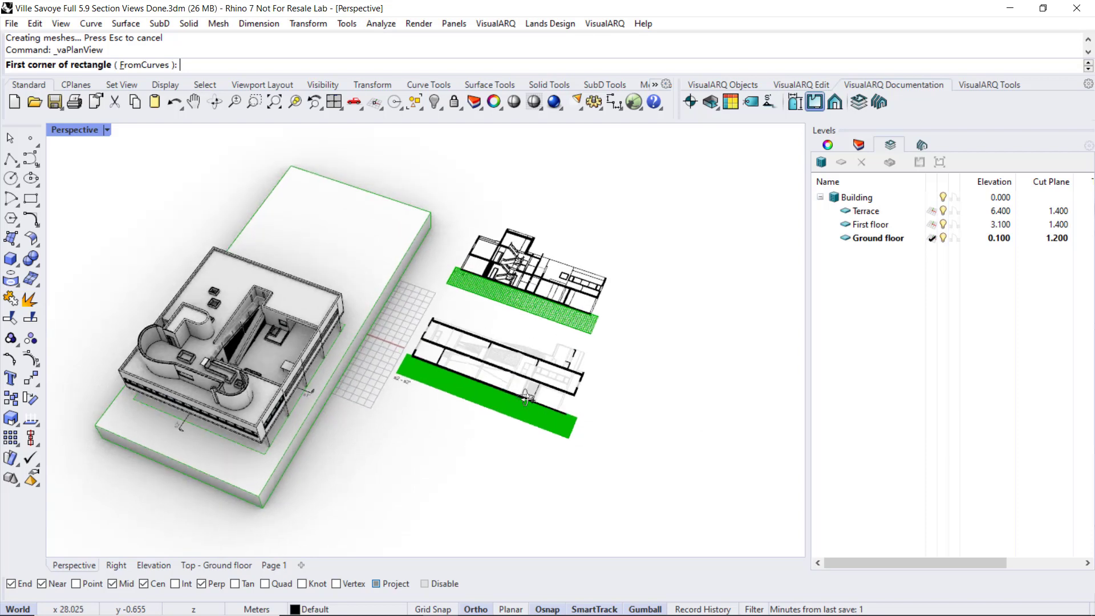
scroll(245, 393, up, 5)
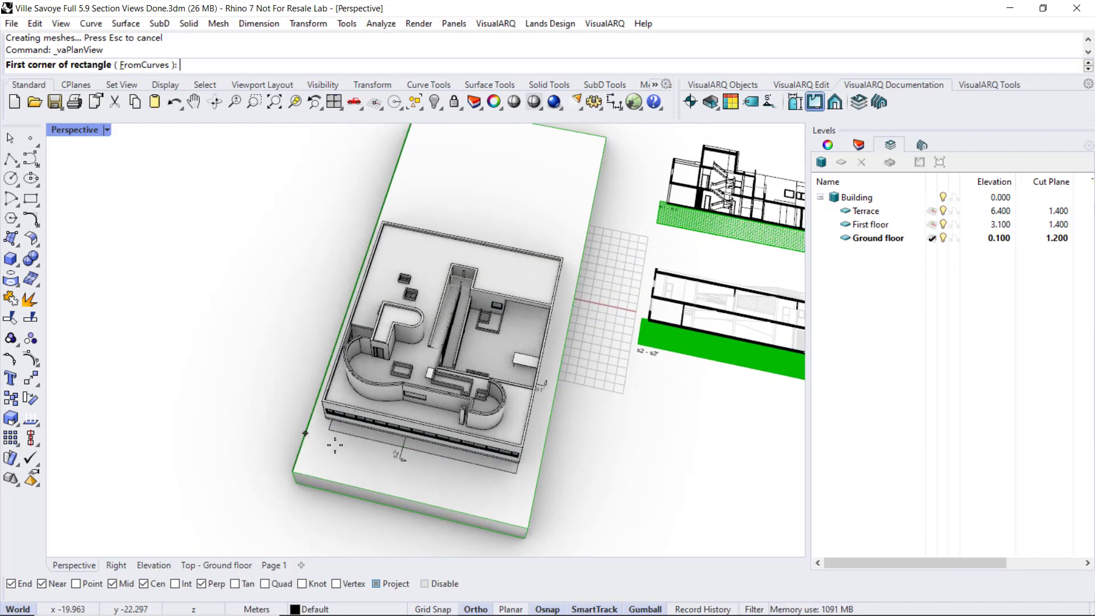
click(288, 443)
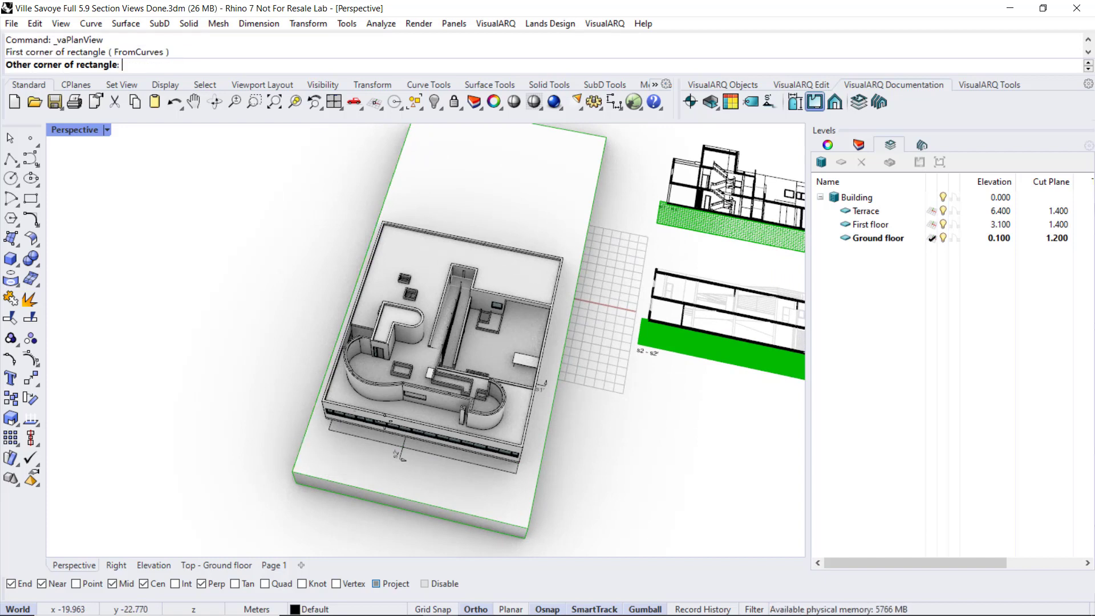
mouse_move(571, 276)
right_down()
mouse_move(585, 294)
mouse_move(577, 288)
right_up()
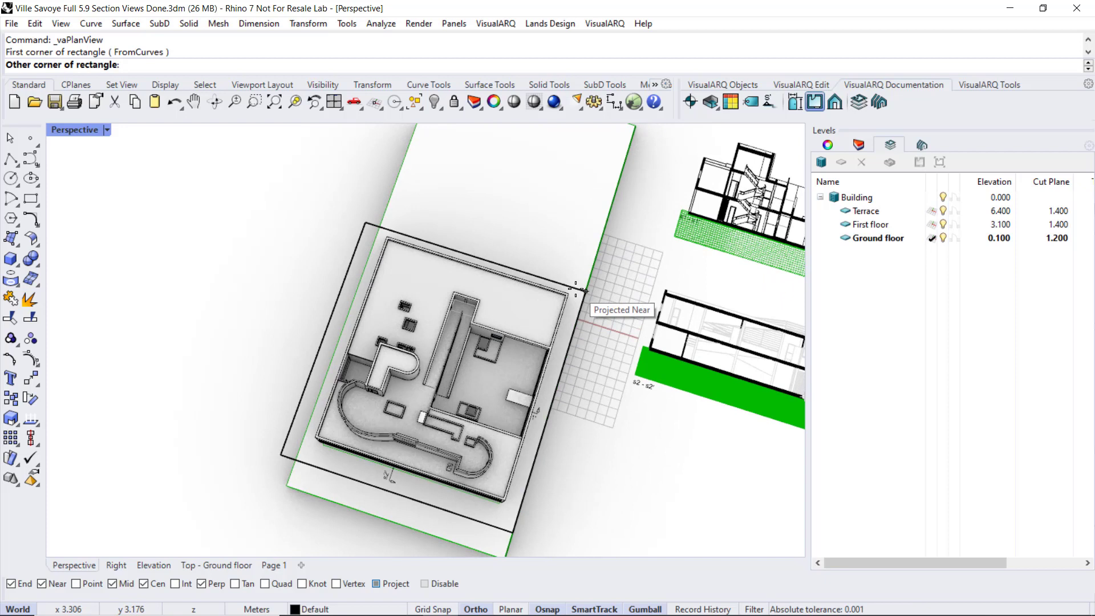
click(578, 289)
scroll(249, 302, down, 5)
right_drag(248, 307, 542, 337)
scroll(547, 355, up, 1)
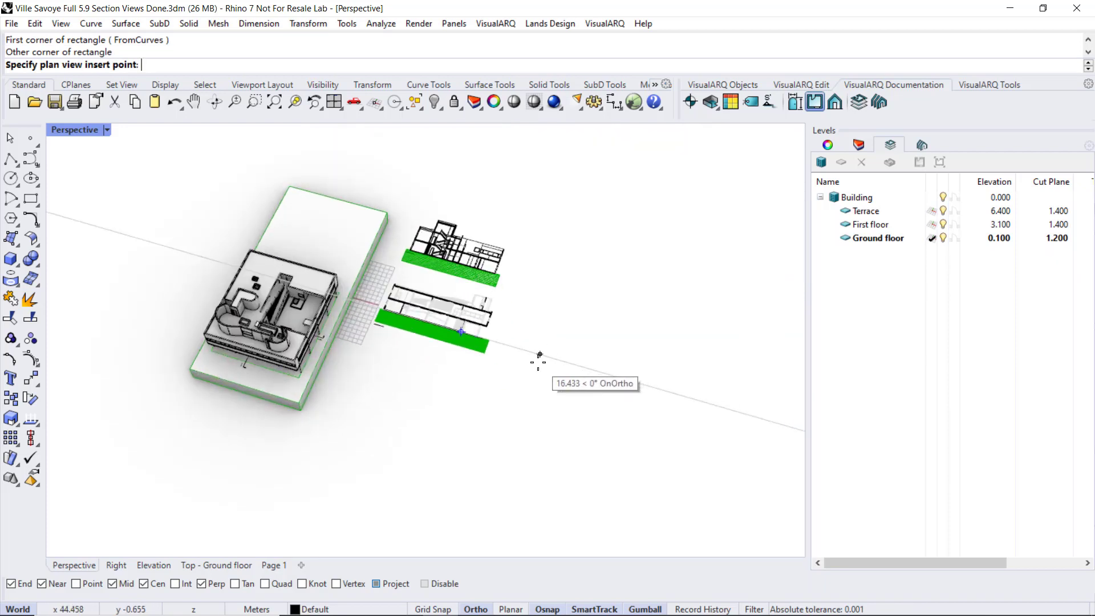
click(540, 355)
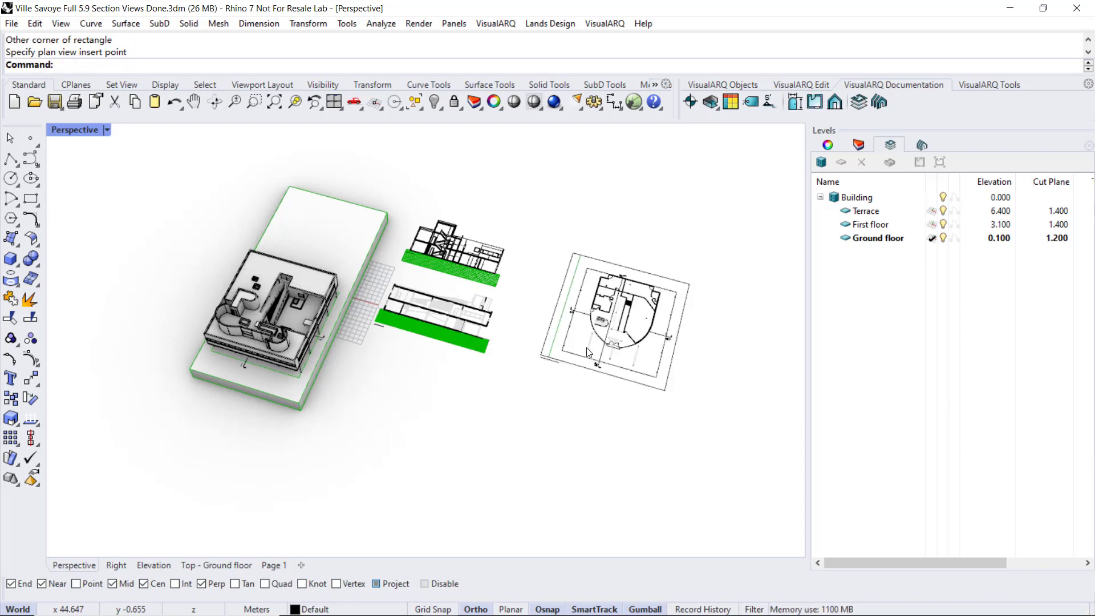
Step: Select the Ground floor plan view and drag one boundary corner grip to a new position
scroll(463, 322, up, 3)
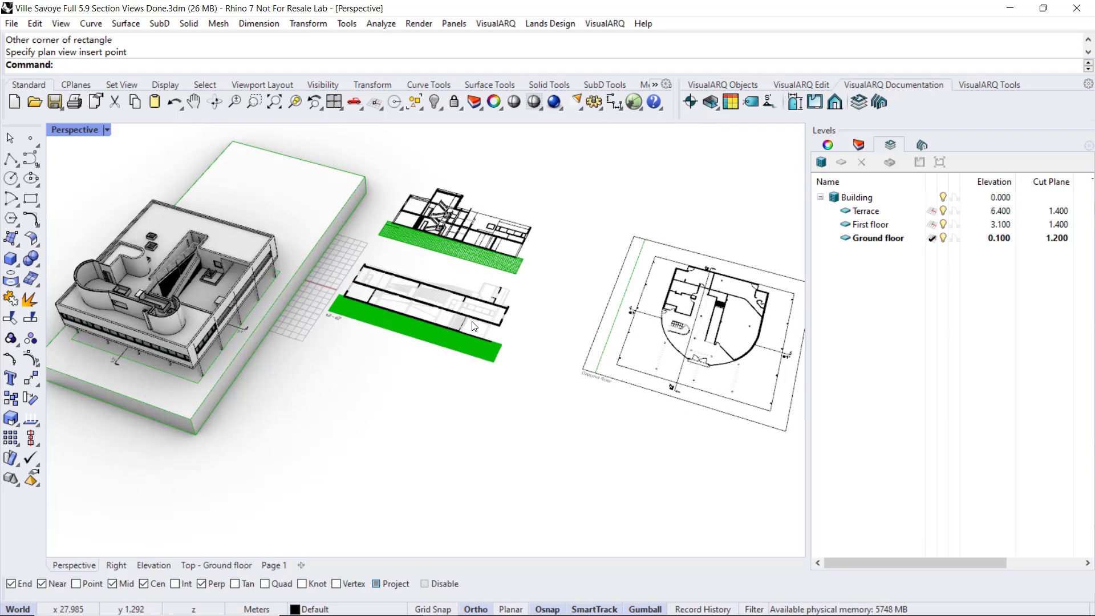
click(667, 338)
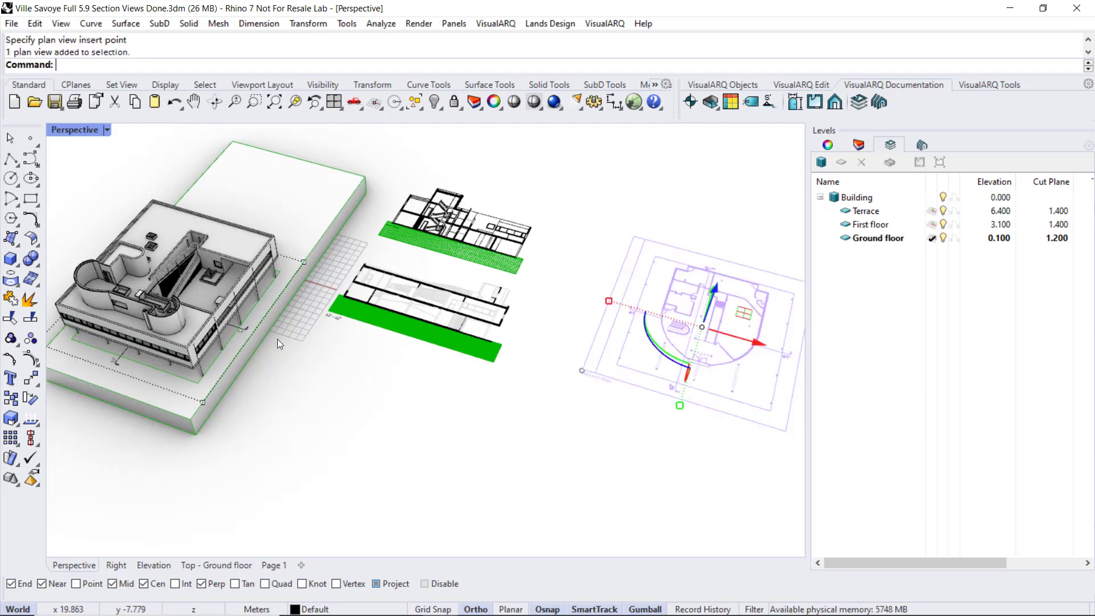
click(380, 381)
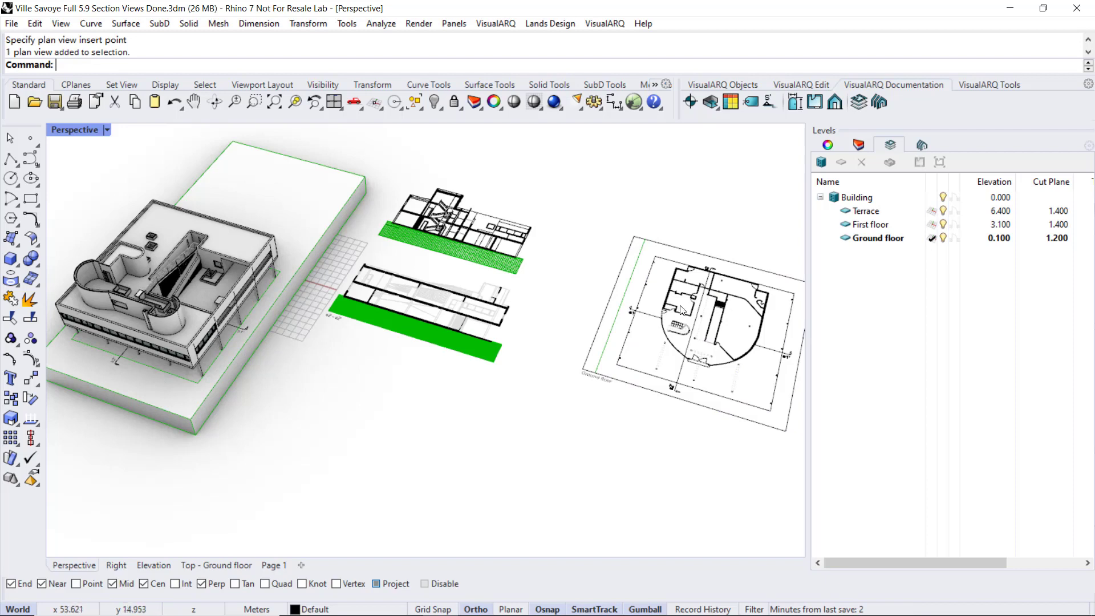
click(693, 358)
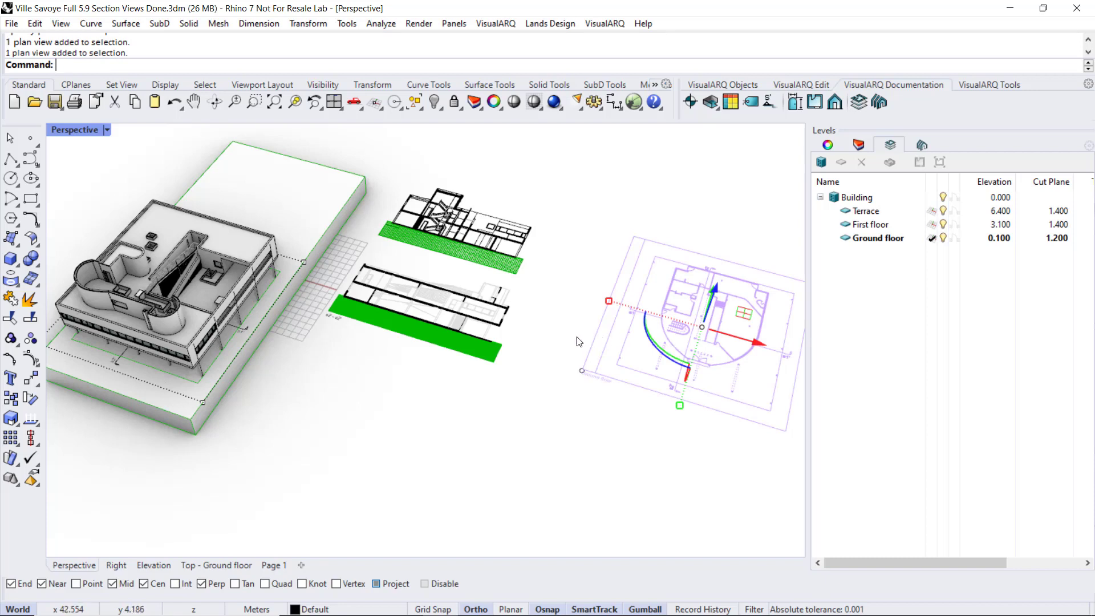
click(581, 372)
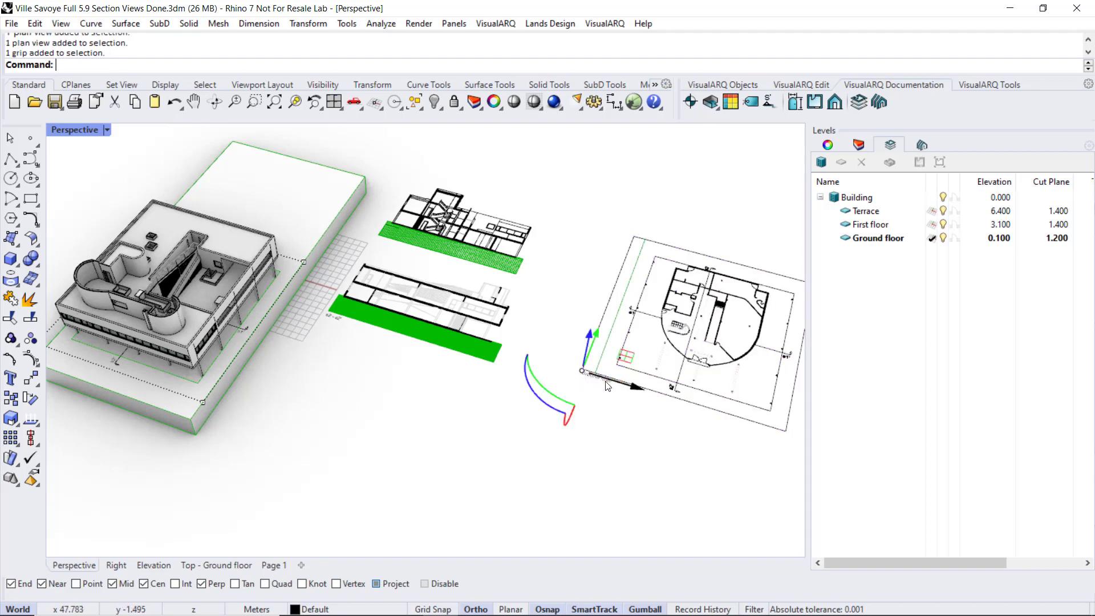
scroll(581, 374, up, 3)
drag(586, 332, 596, 345)
scroll(477, 359, down, 3)
scroll(476, 359, down, 2)
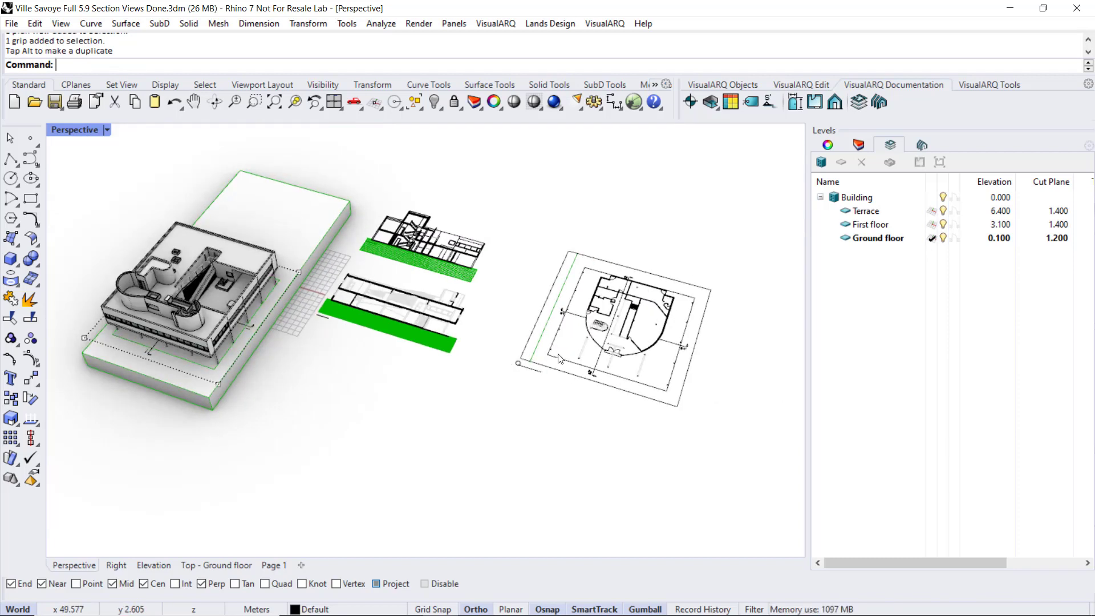
Step: Select two boundary grips and shift them to reshape the plan extent around the building
click(561, 345)
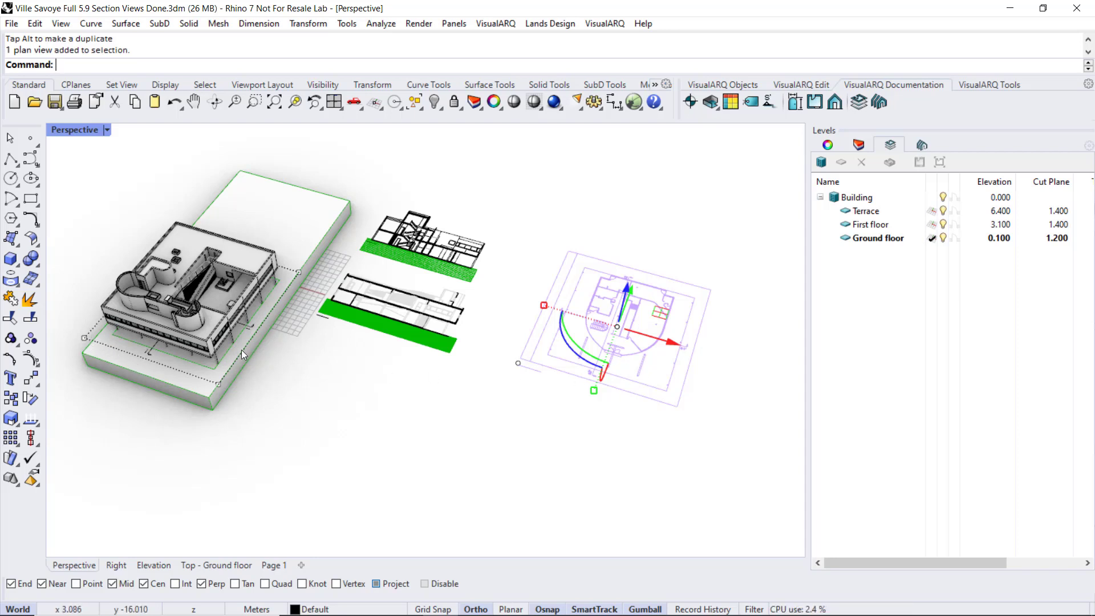
click(85, 338)
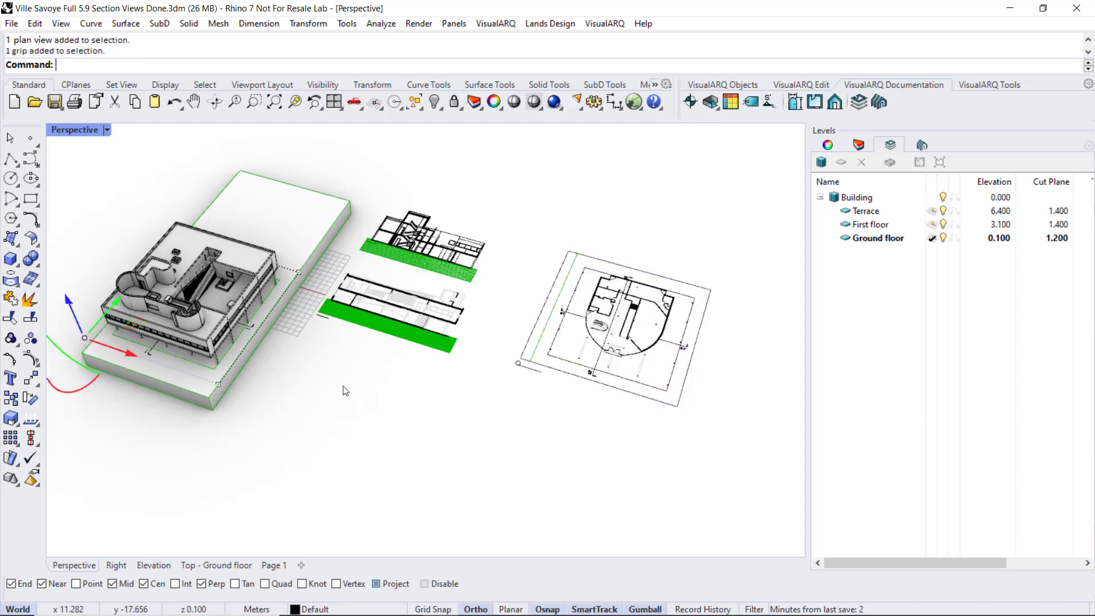
right_drag(345, 391, 238, 356)
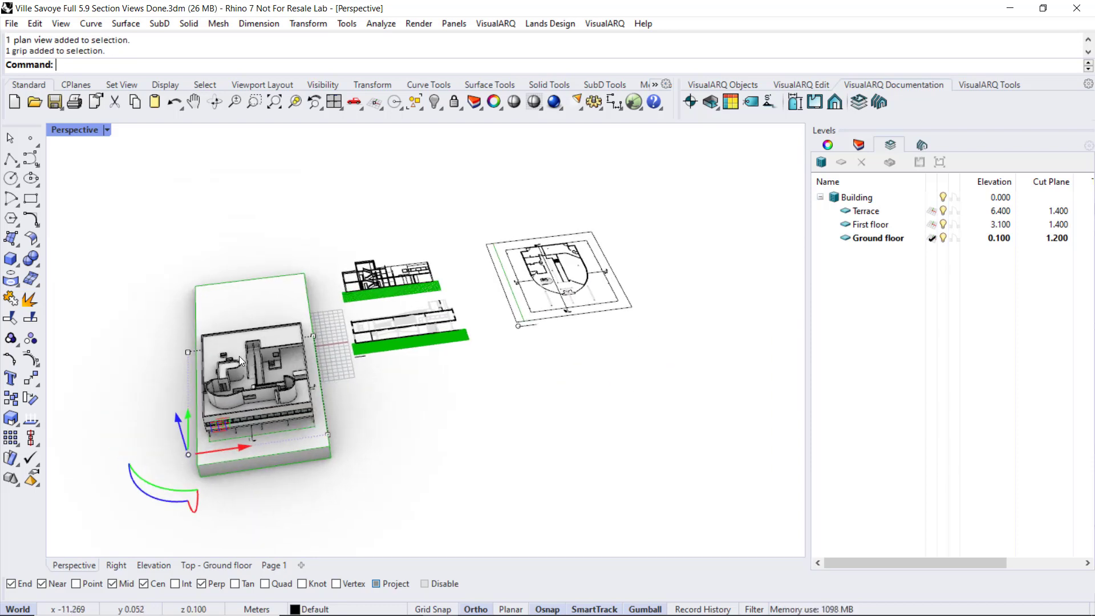
shift+click(187, 351)
scroll(214, 395, up, 2)
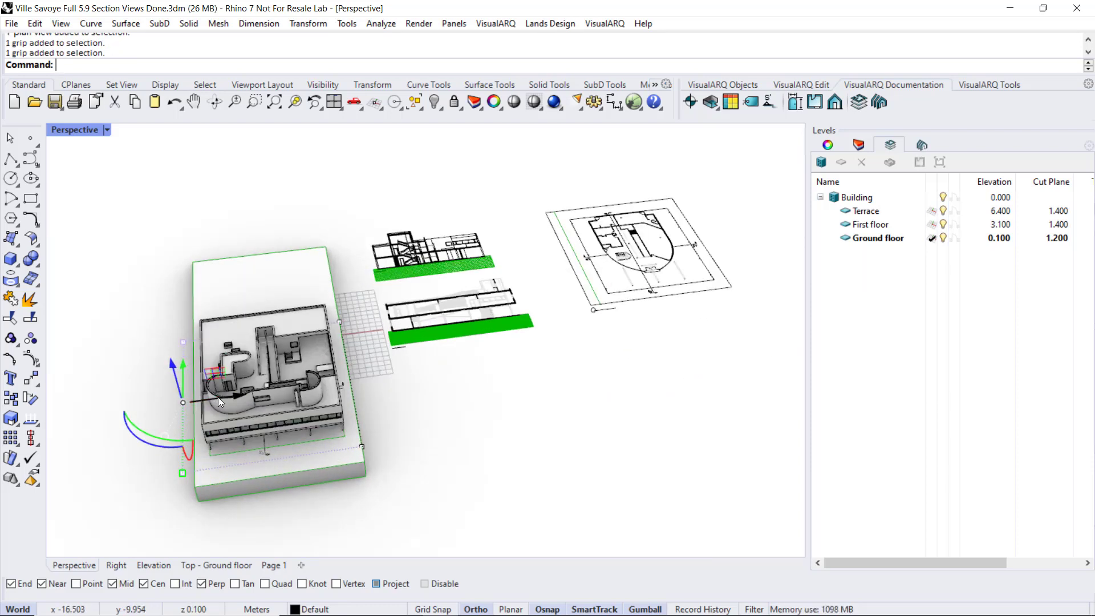
drag(227, 396, 245, 398)
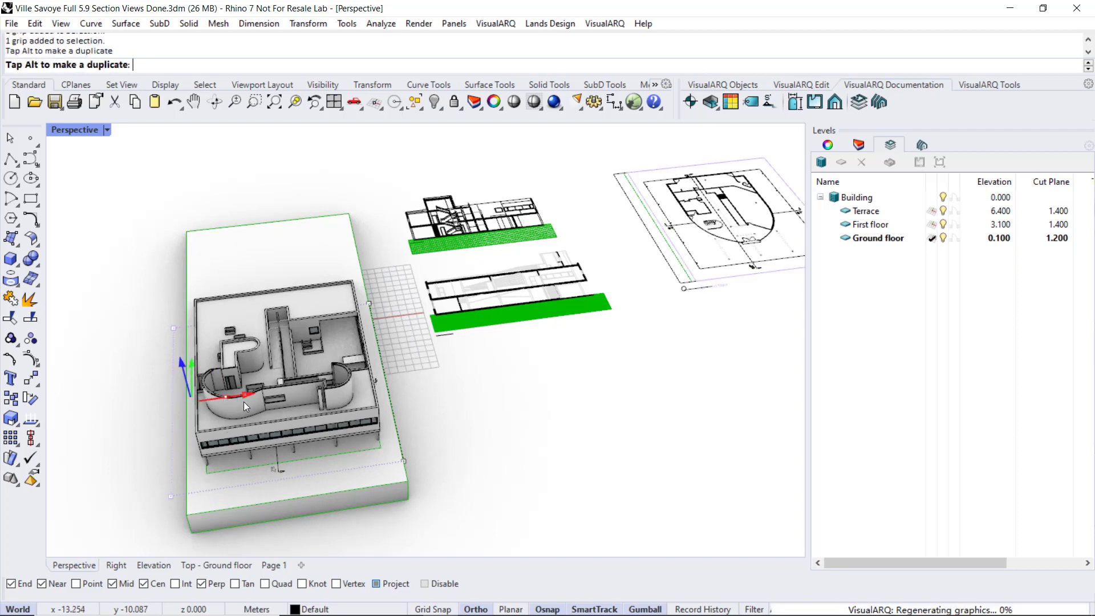
drag(242, 402, 242, 401)
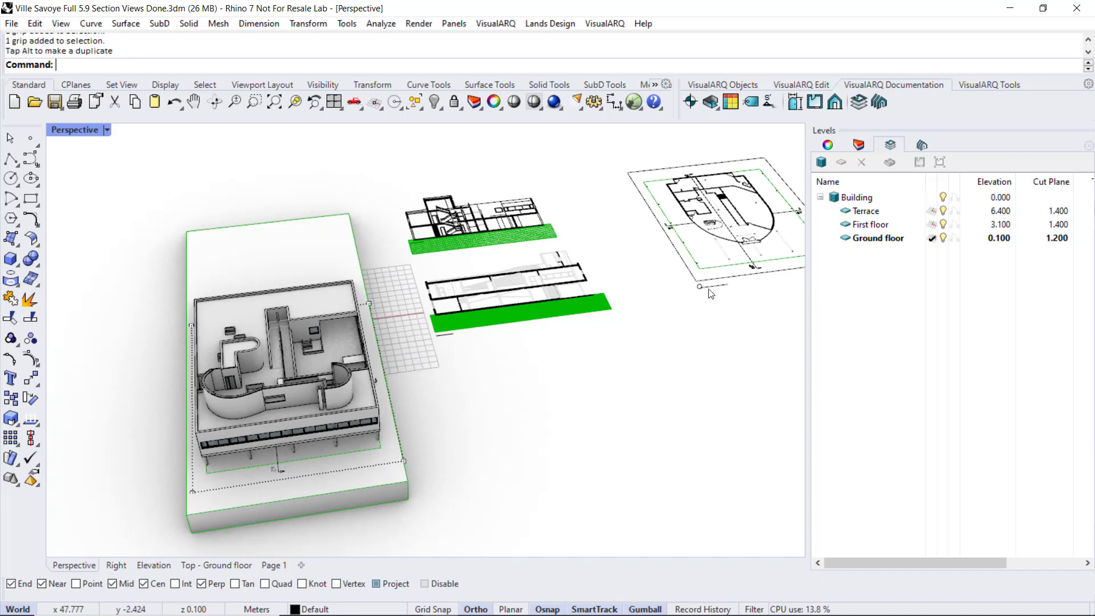
right_drag(634, 306, 650, 248)
Step: Change the plan view's Level from Ground floor to Terrace in its Plan view properties
scroll(650, 247, up, 5)
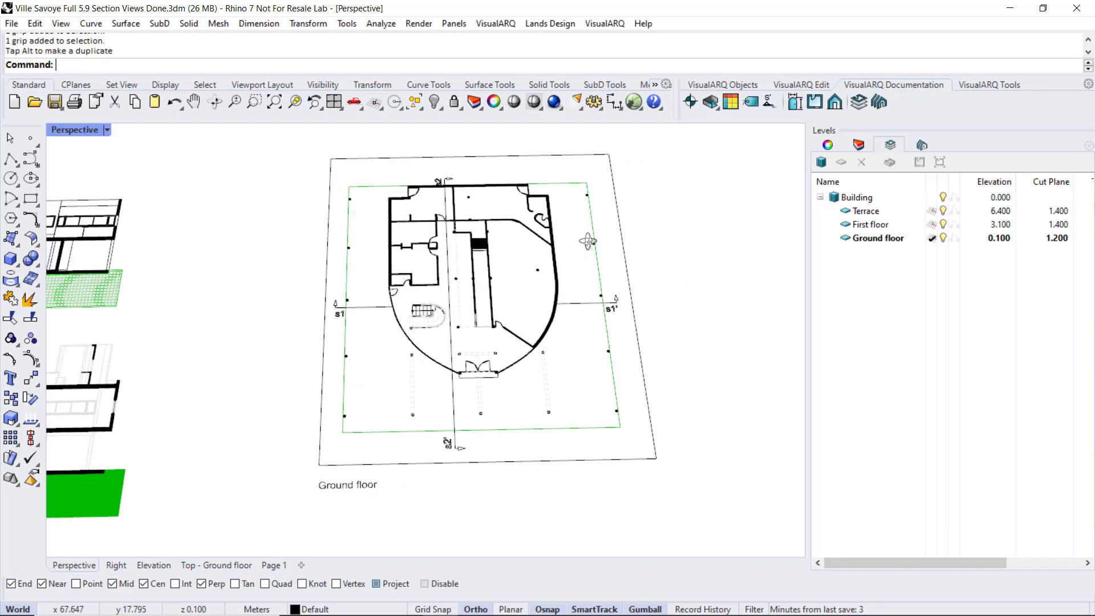
click(553, 276)
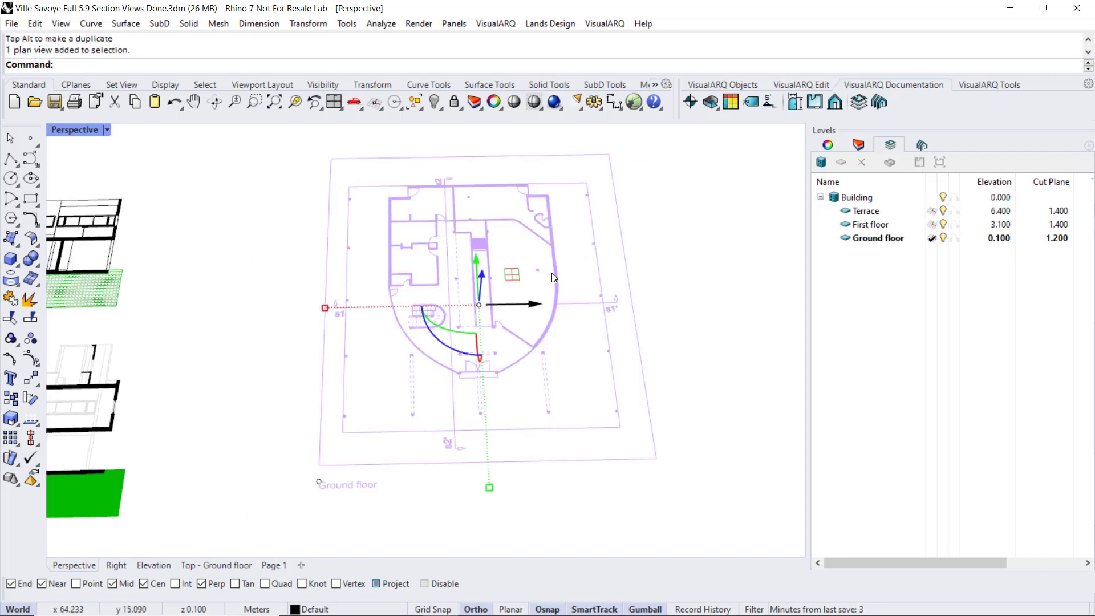
click(827, 146)
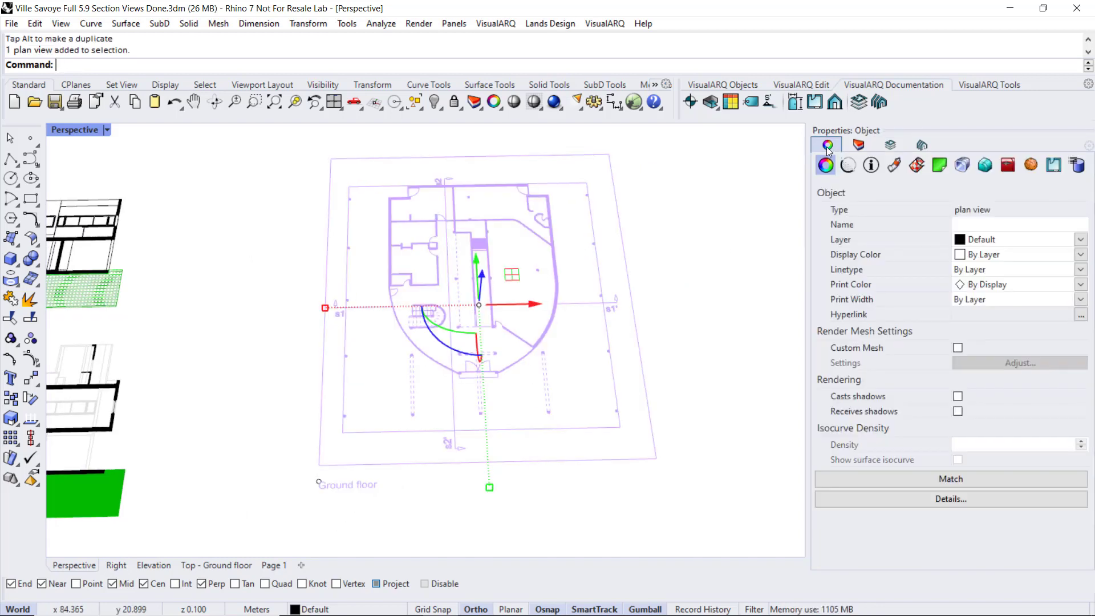
click(1052, 165)
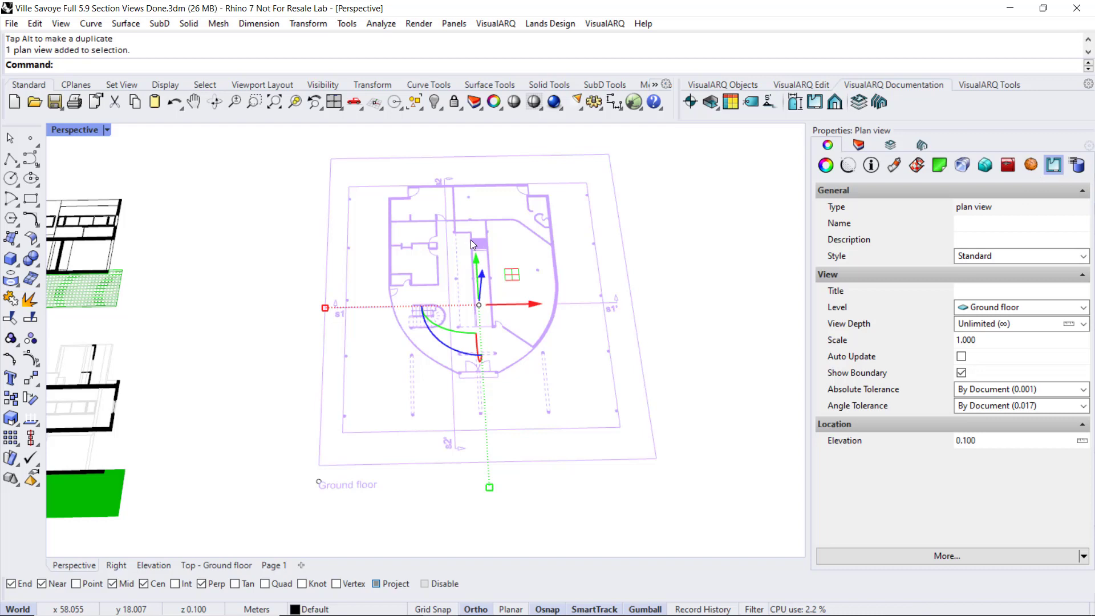
click(1081, 308)
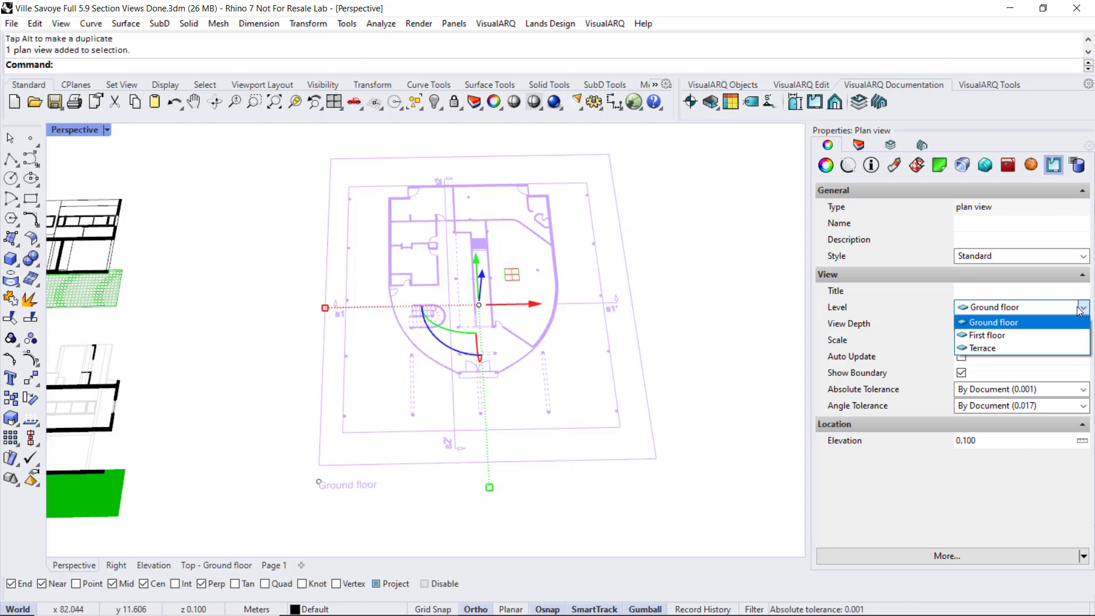
click(994, 346)
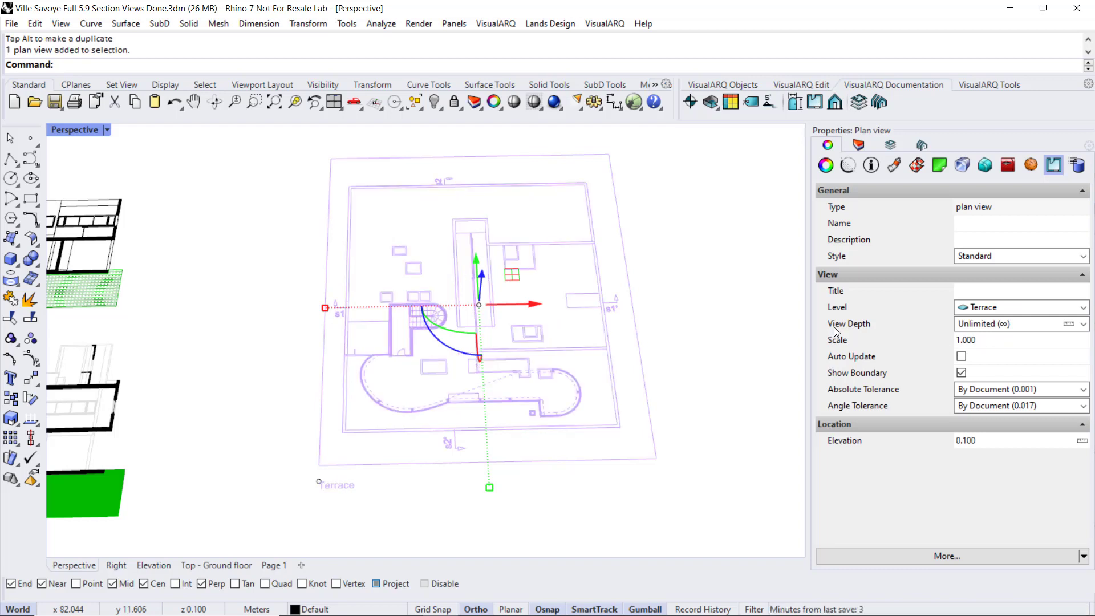
click(745, 313)
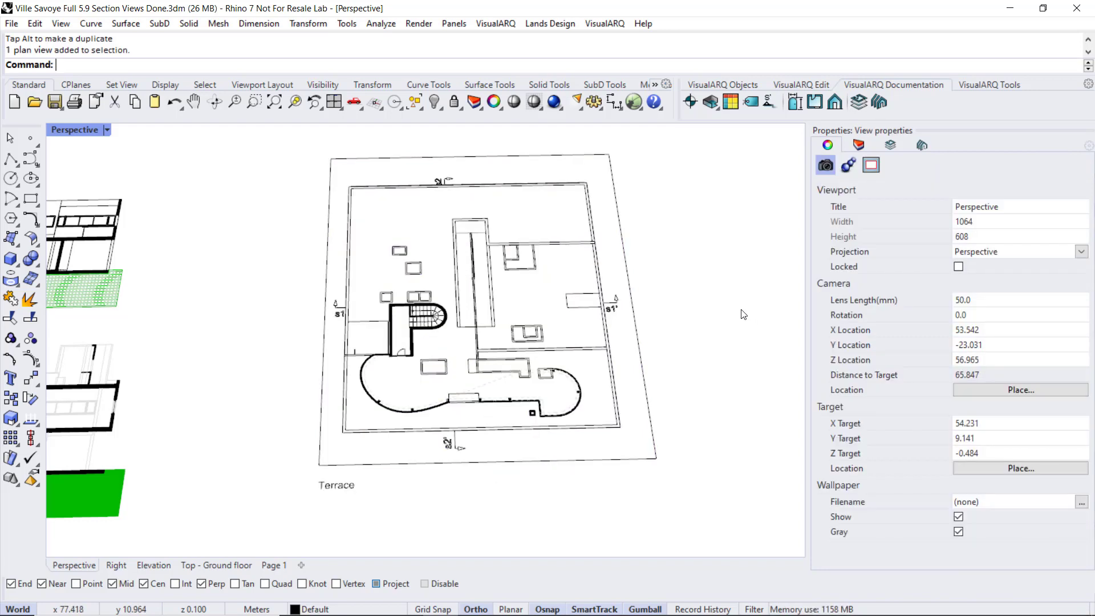
click(596, 348)
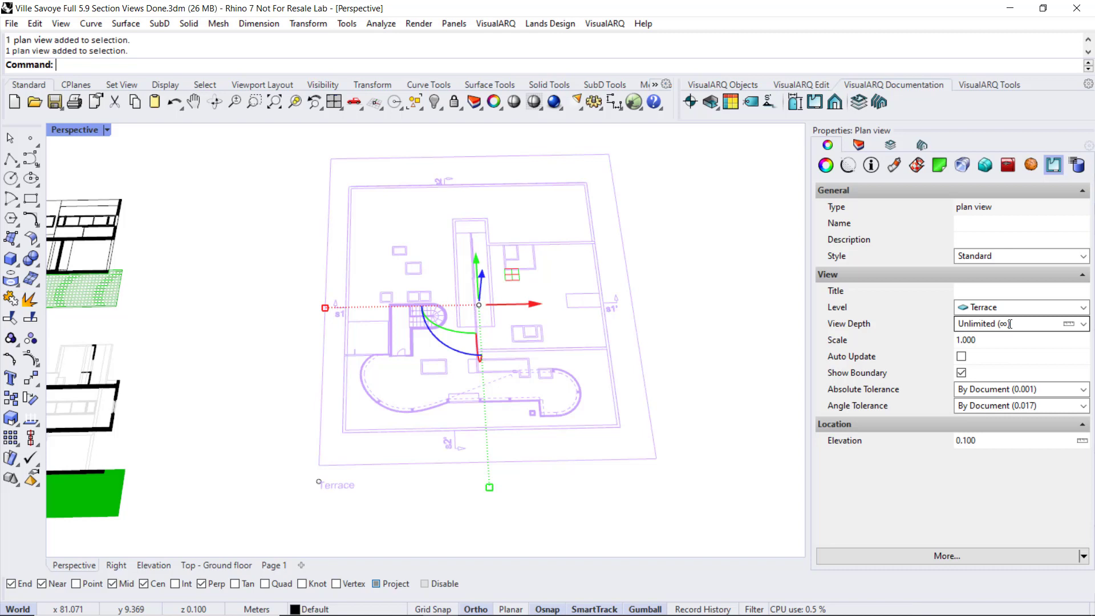
click(1082, 325)
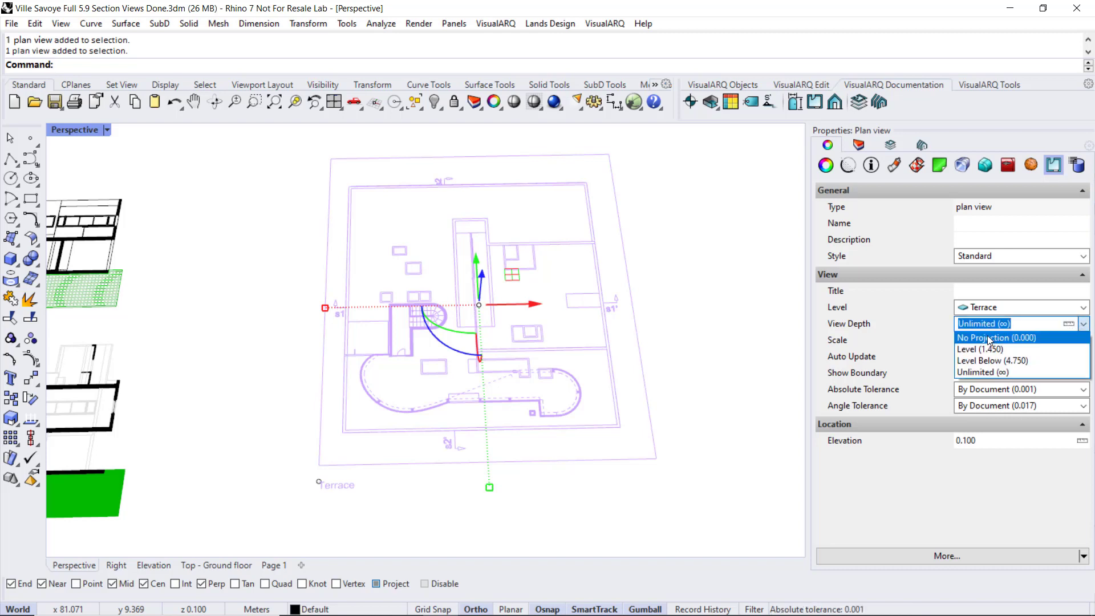
click(987, 337)
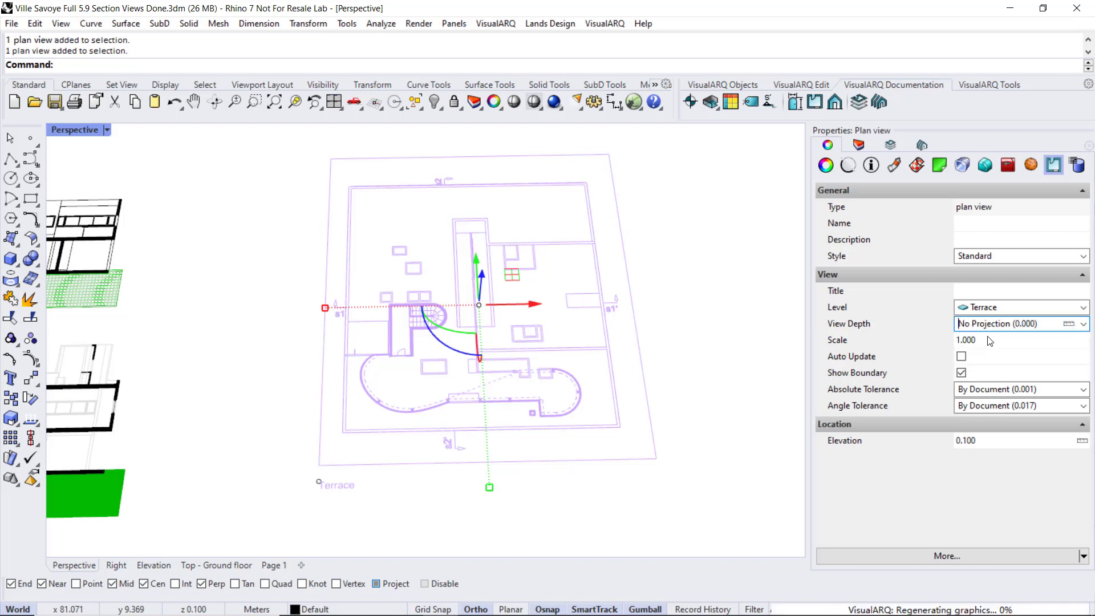
click(713, 357)
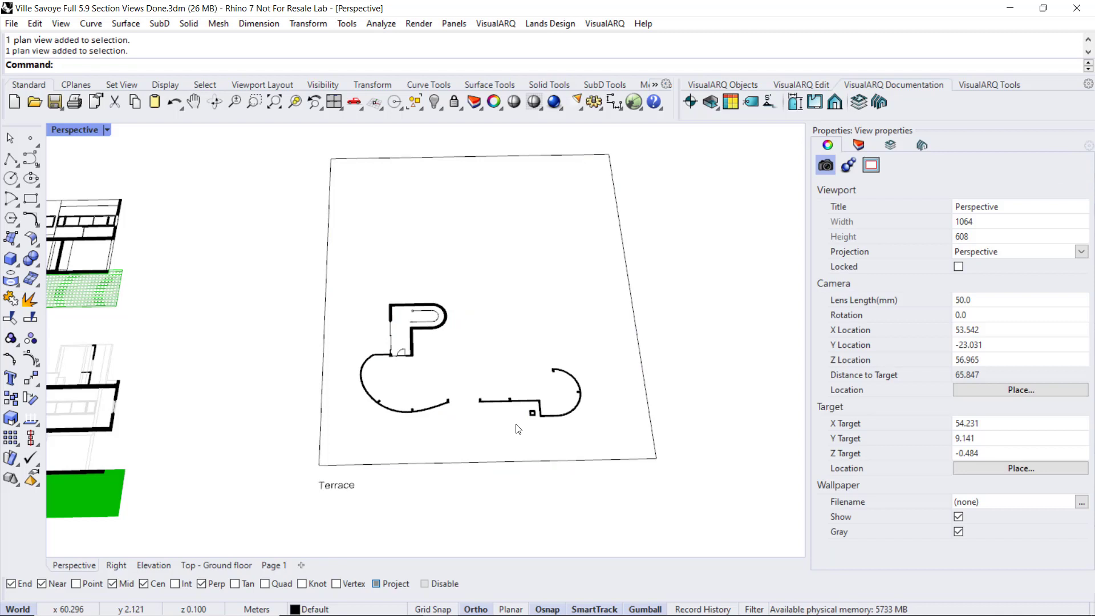
click(545, 414)
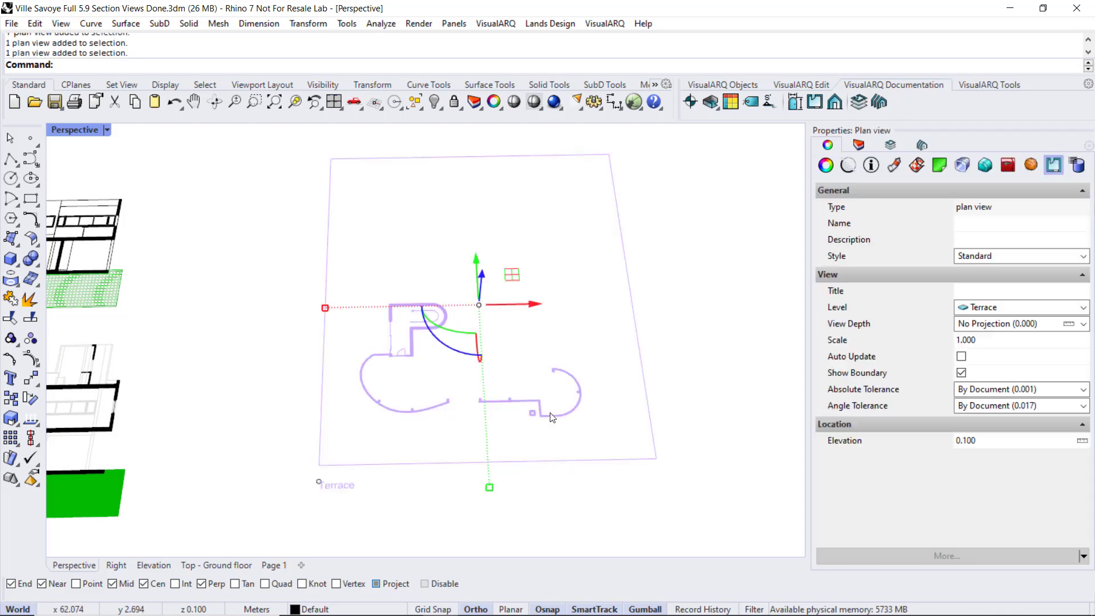
click(1083, 323)
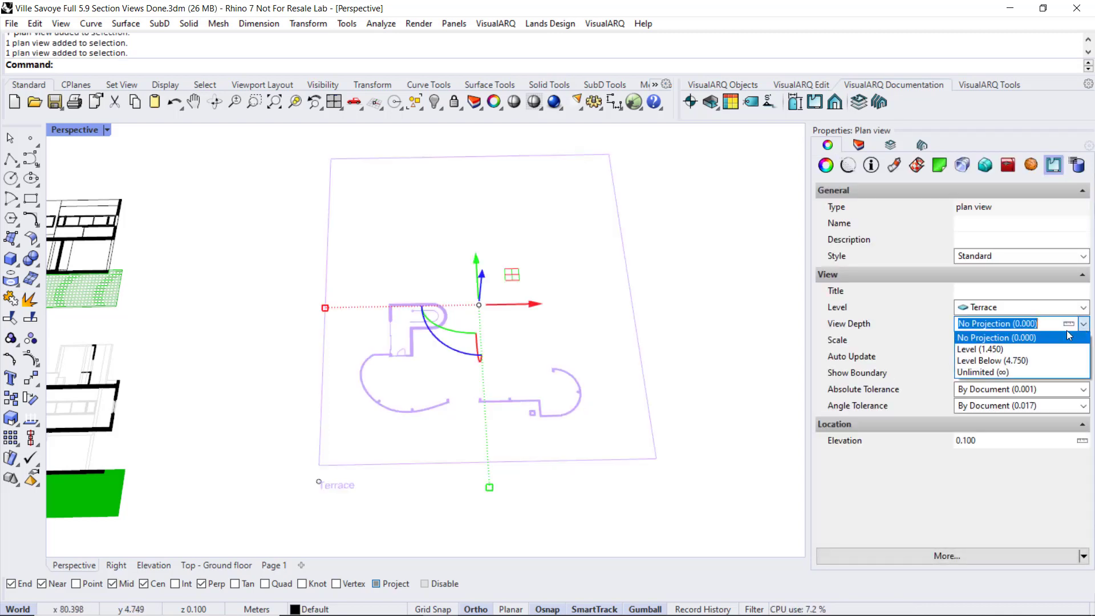
click(1002, 349)
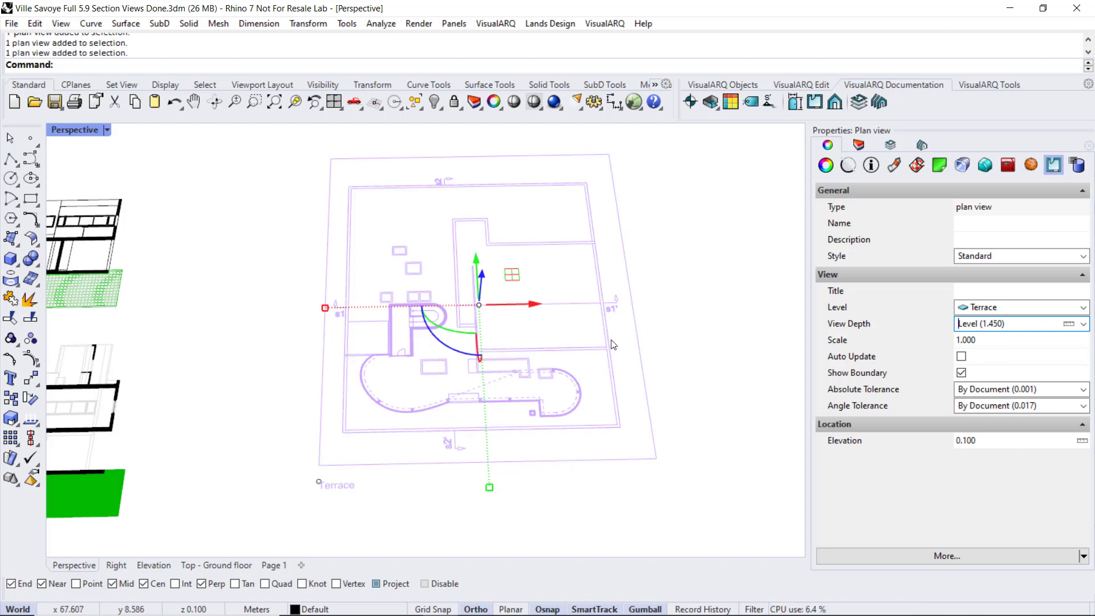
click(1083, 324)
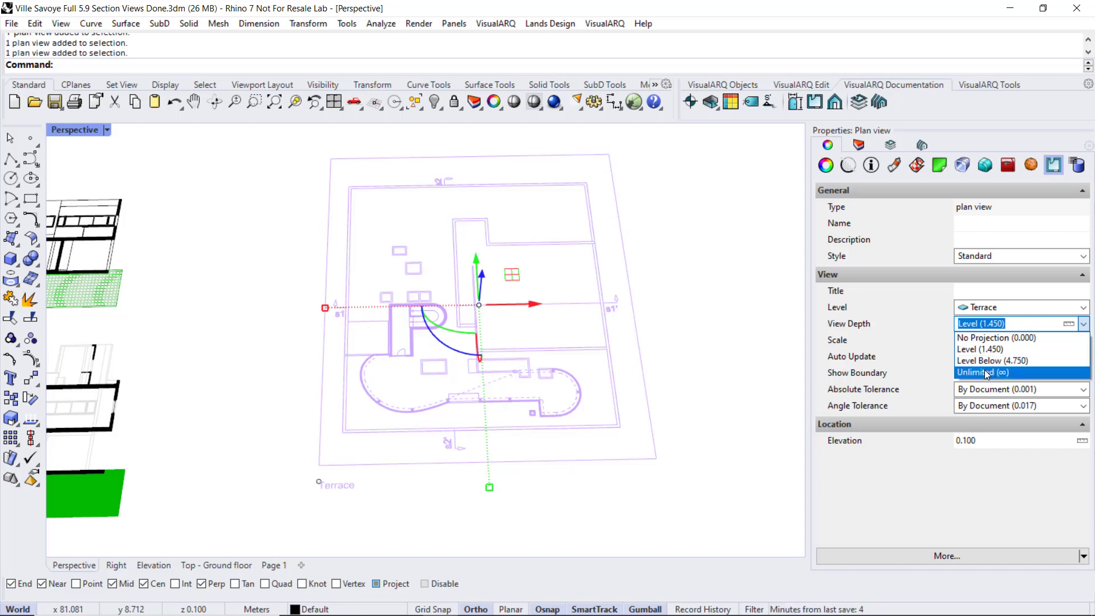
click(938, 326)
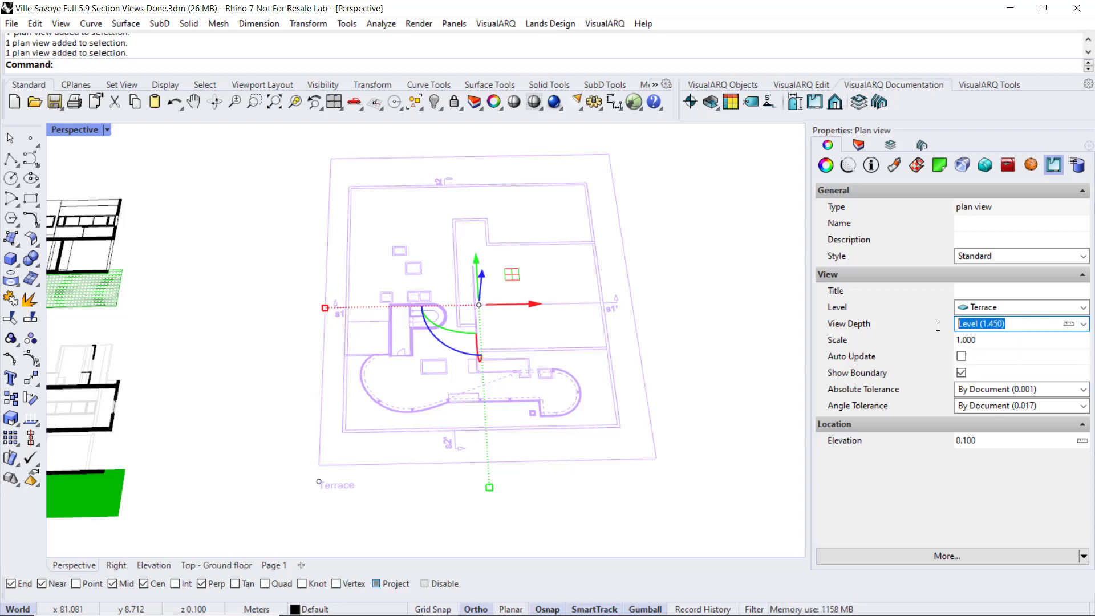
click(1084, 330)
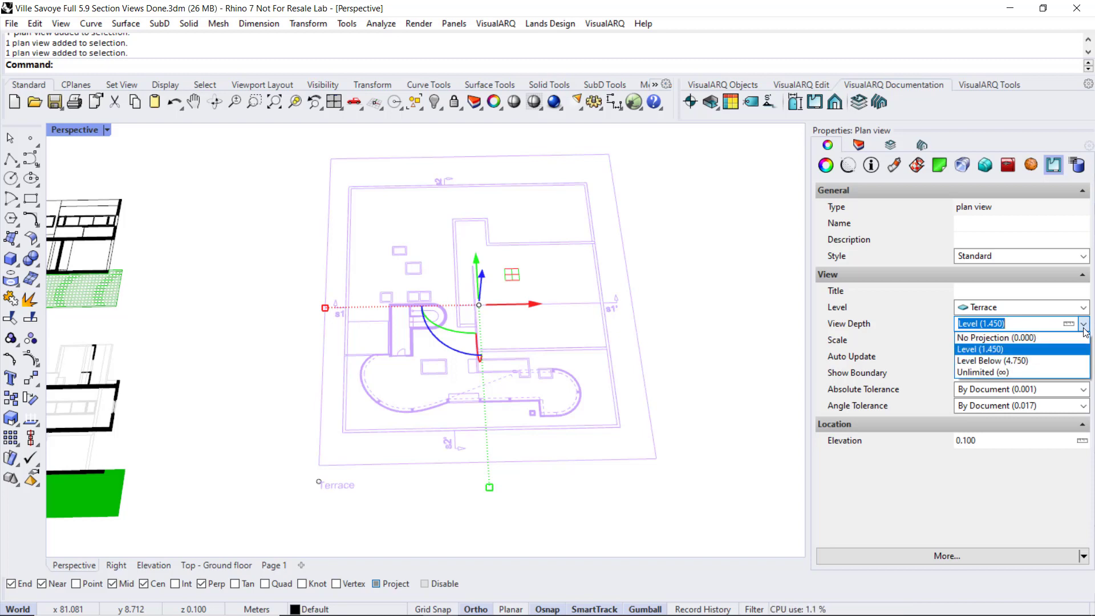
click(992, 373)
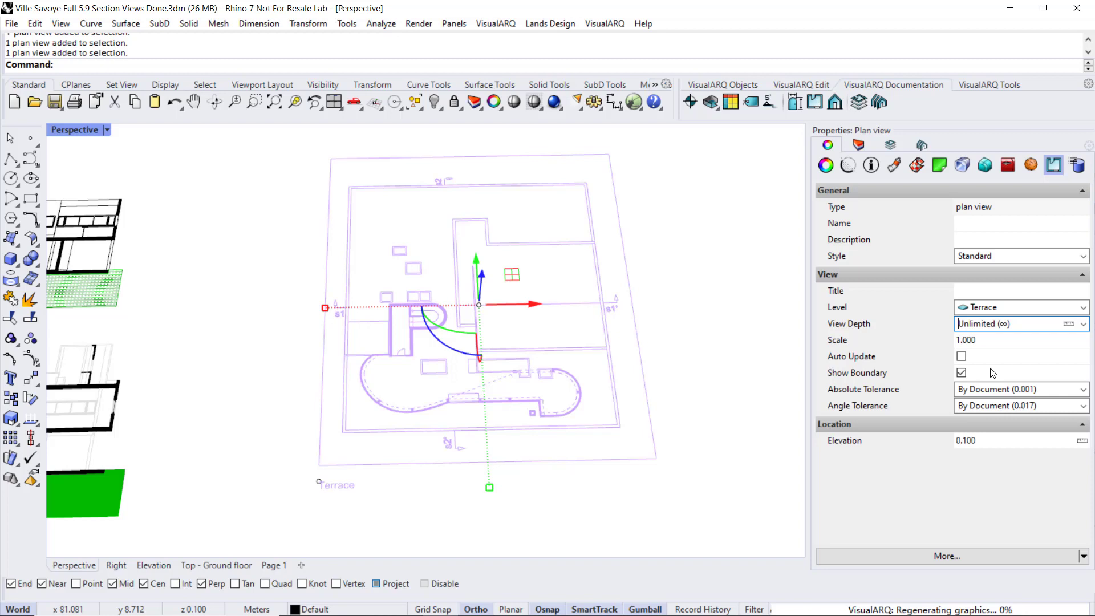
Step: Uncheck Show Boundary in the Terrace plan view's properties
click(962, 373)
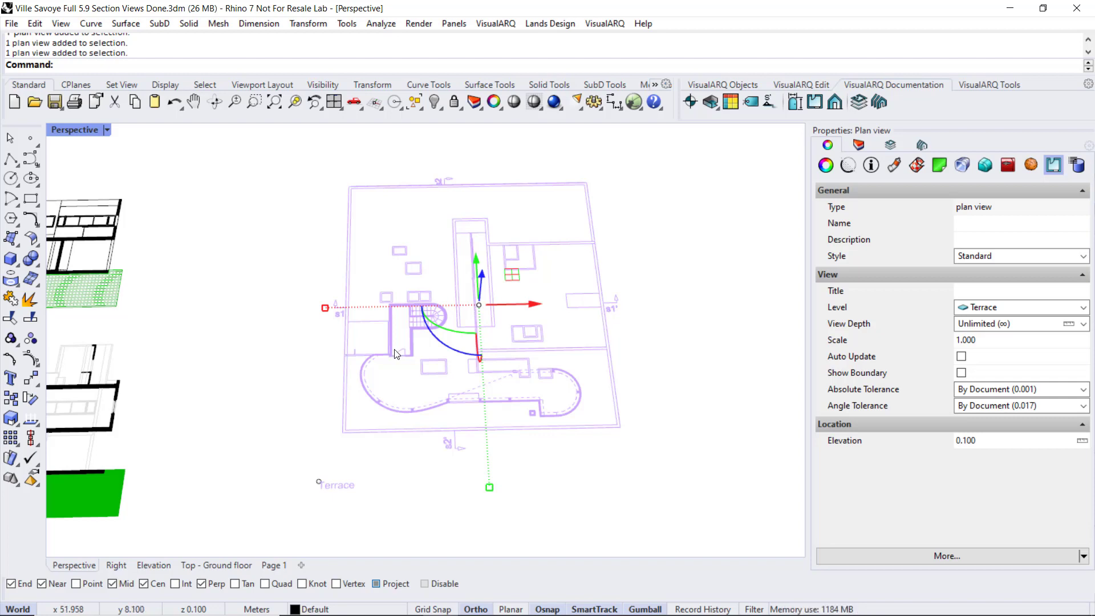
Step: Open Plan View Styles, review the Standard style's attributes and overrides, then return to the styles list
click(671, 411)
right_drag(671, 412, 659, 447)
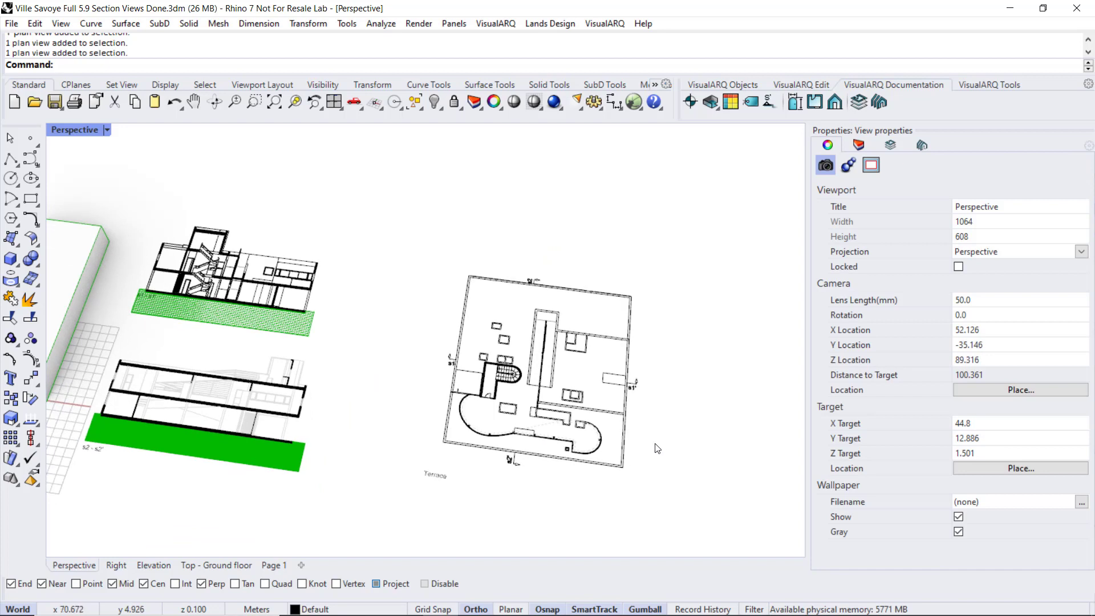
click(813, 105)
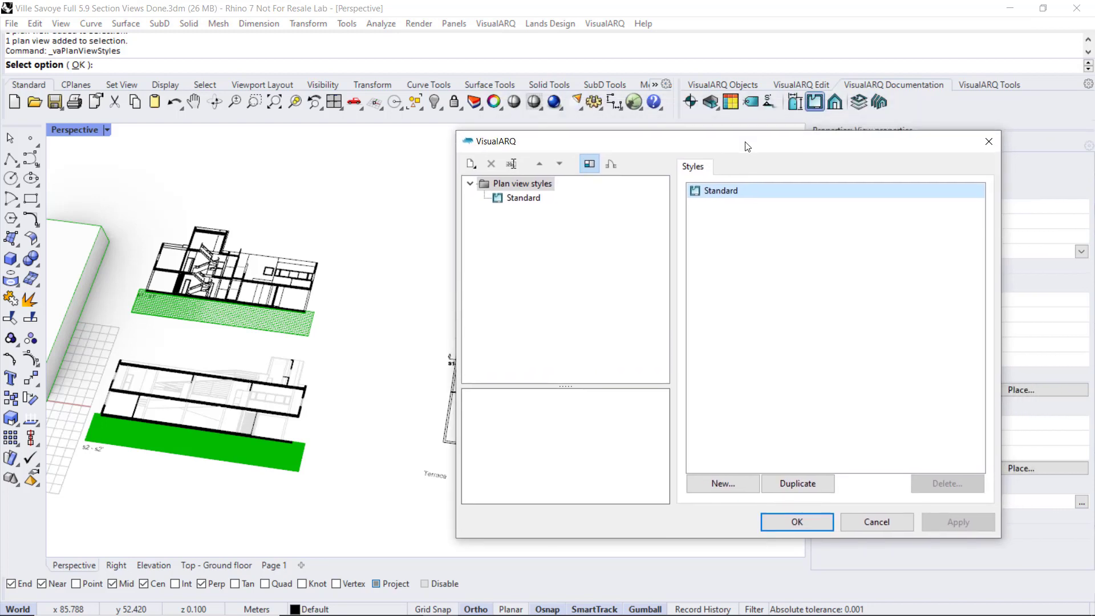
click(530, 197)
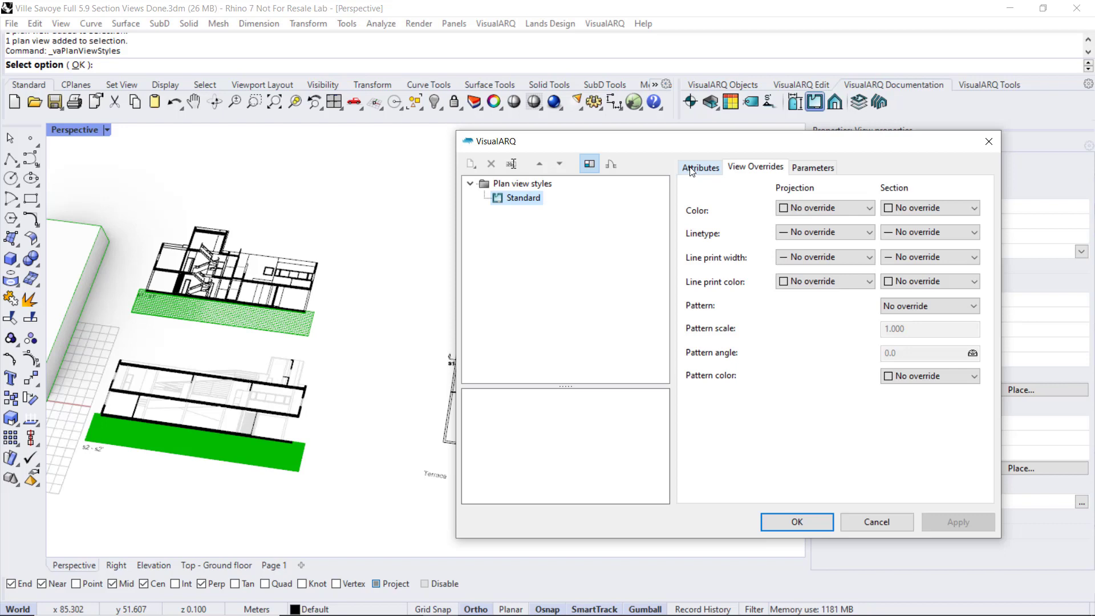
click(696, 168)
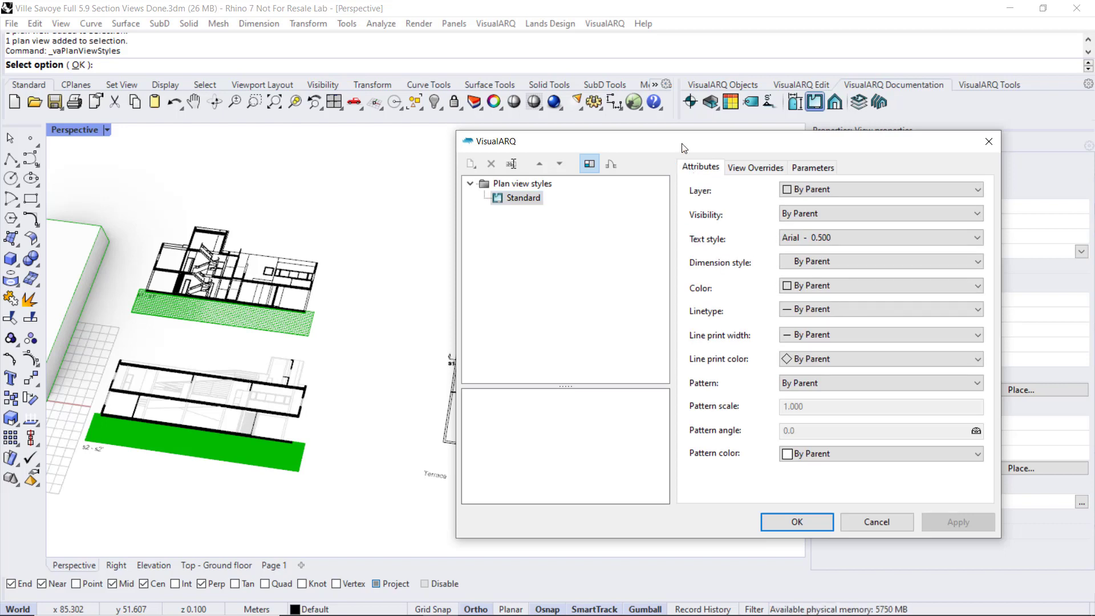
drag(685, 148, 785, 139)
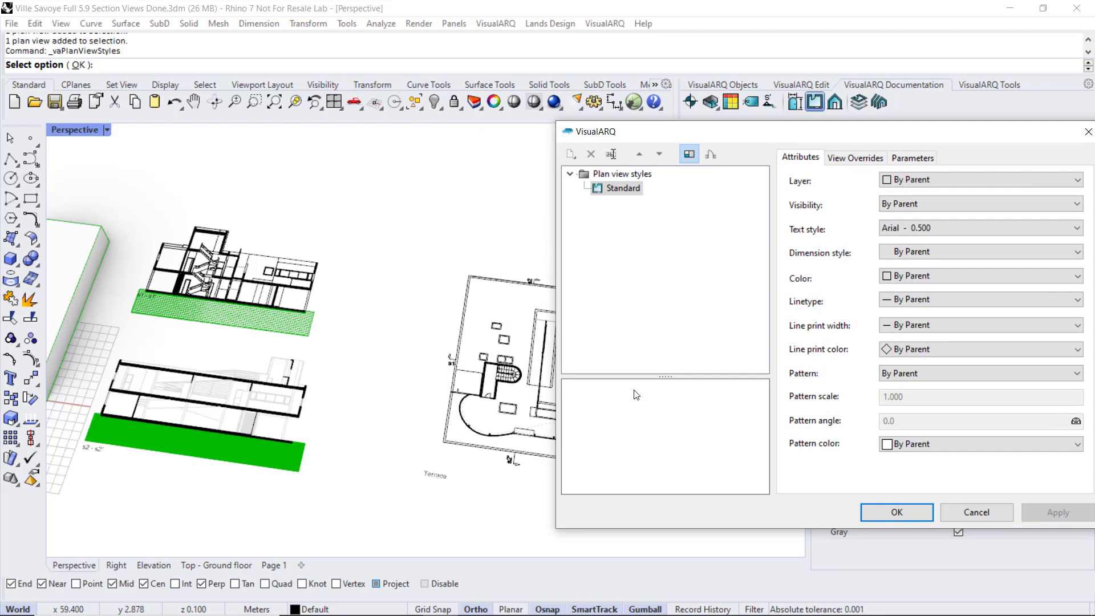
click(836, 165)
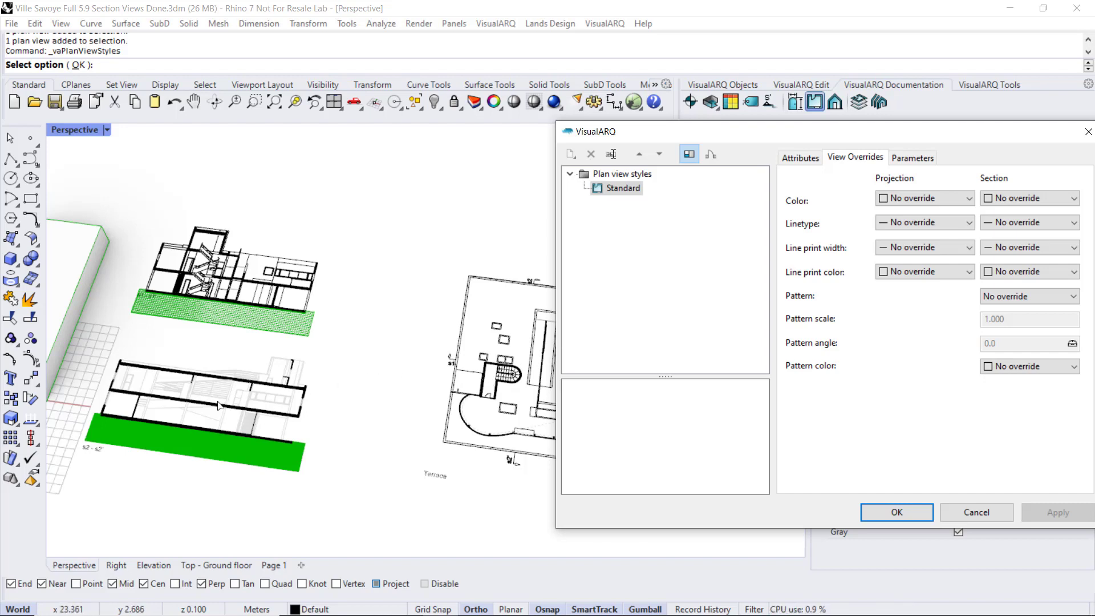
click(604, 176)
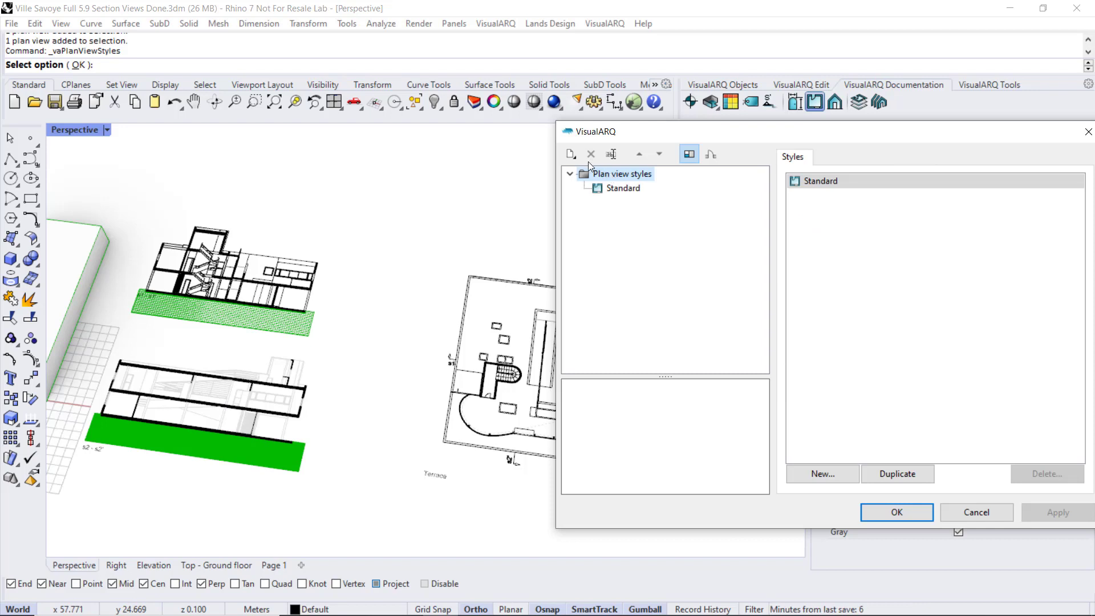
Step: Create a new plan view style named 'Solid'
click(570, 154)
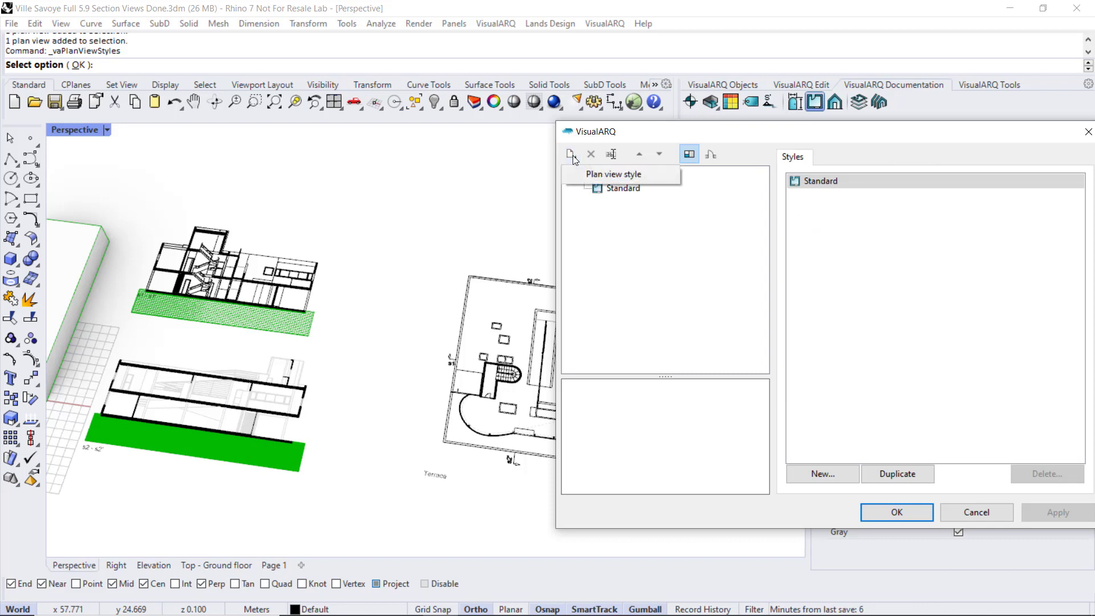
click(596, 174)
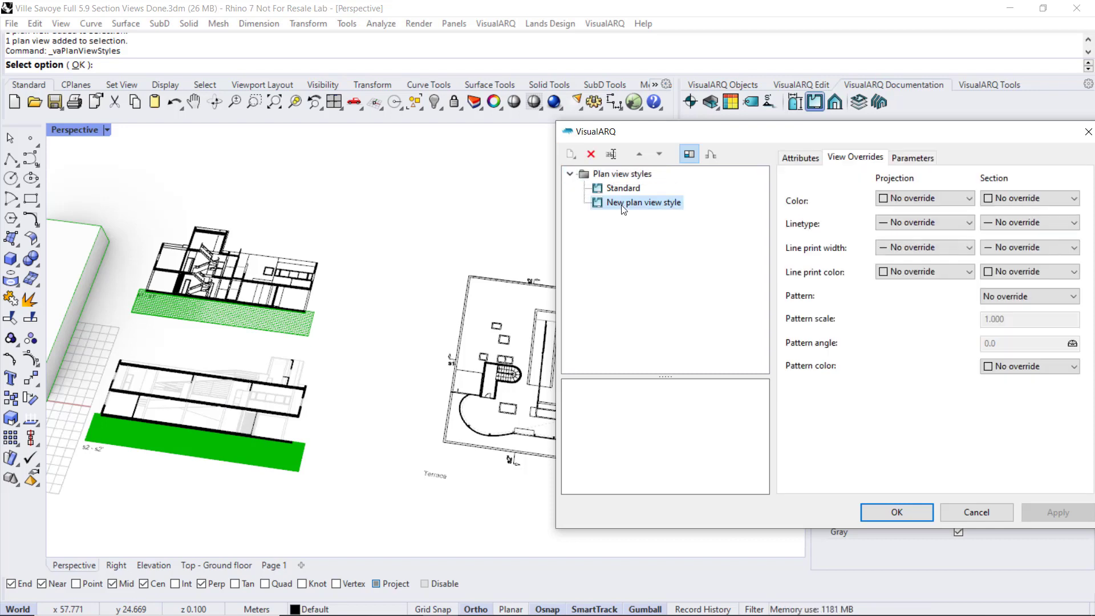
click(621, 203)
text(Sol)
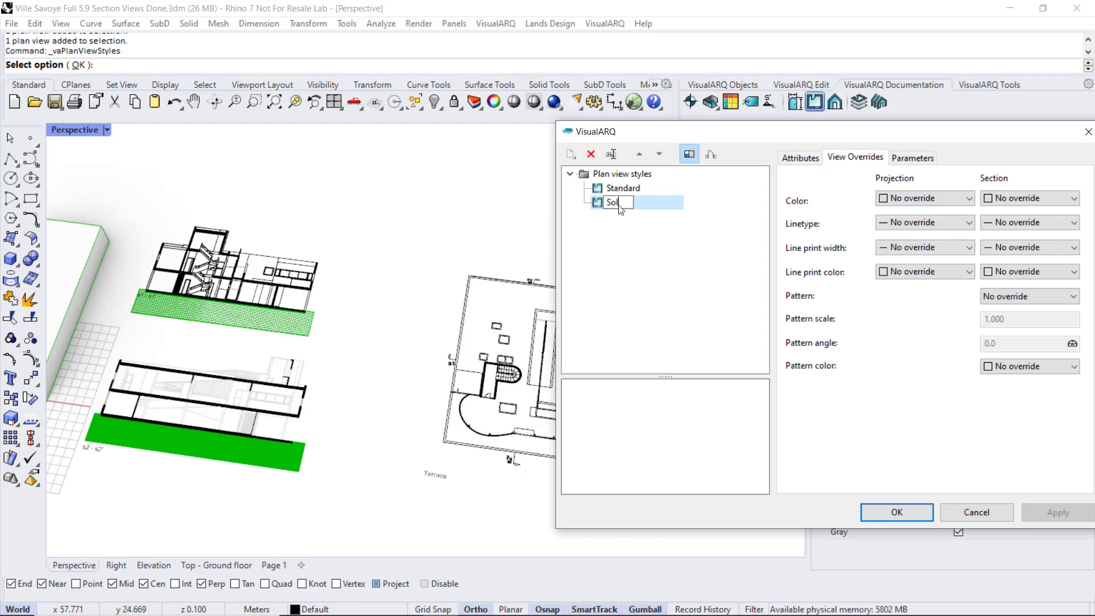
text(id)
key(Return)
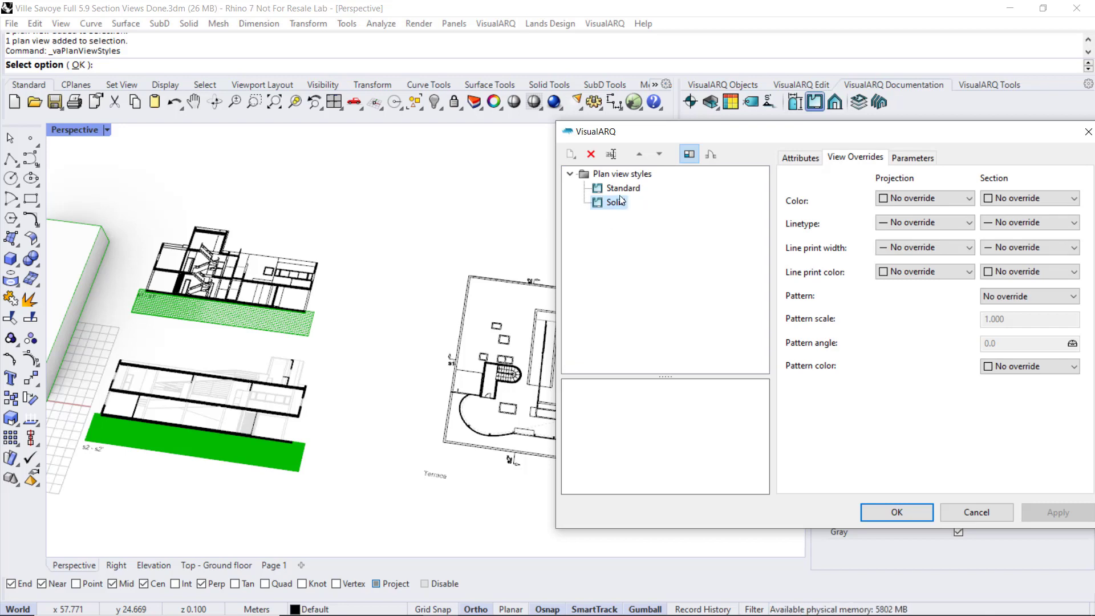
Step: Give the Solid style a Solid section pattern and Gray projection colour, then save with OK
click(1031, 295)
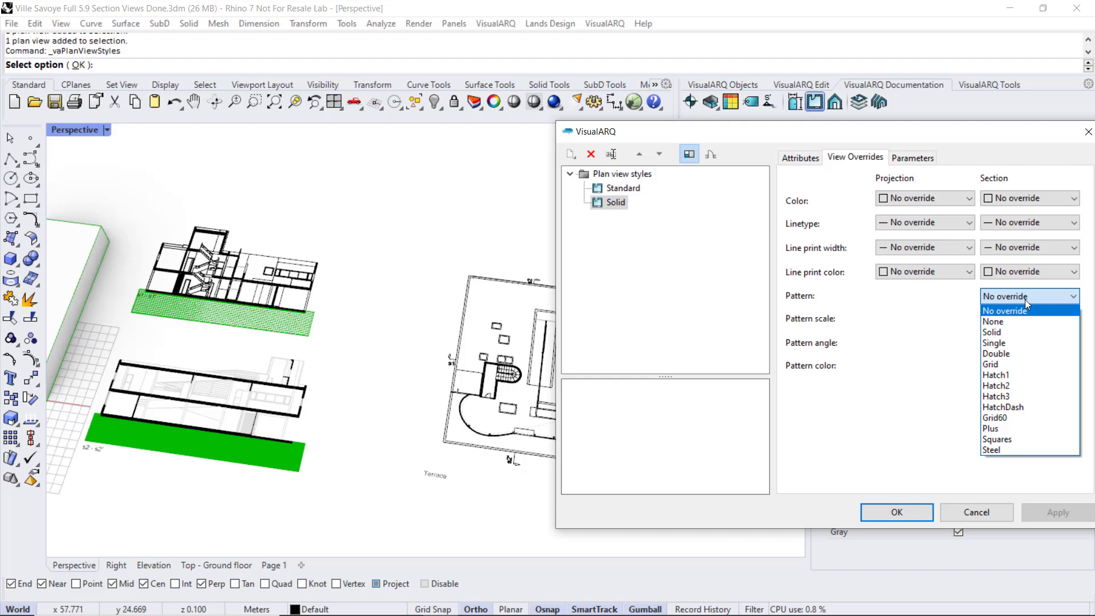
click(1013, 332)
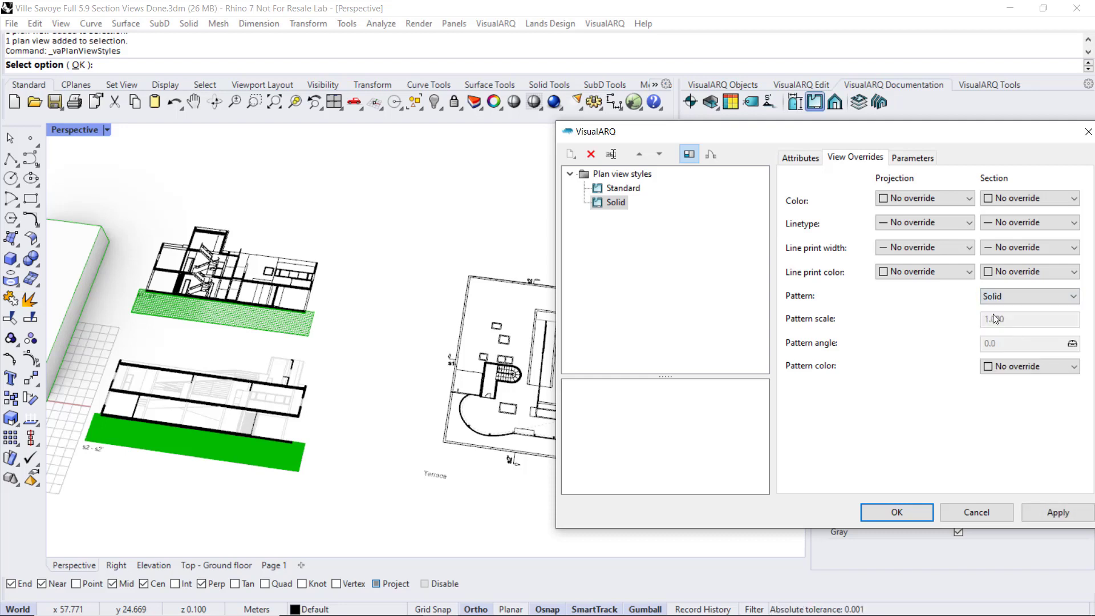
click(915, 204)
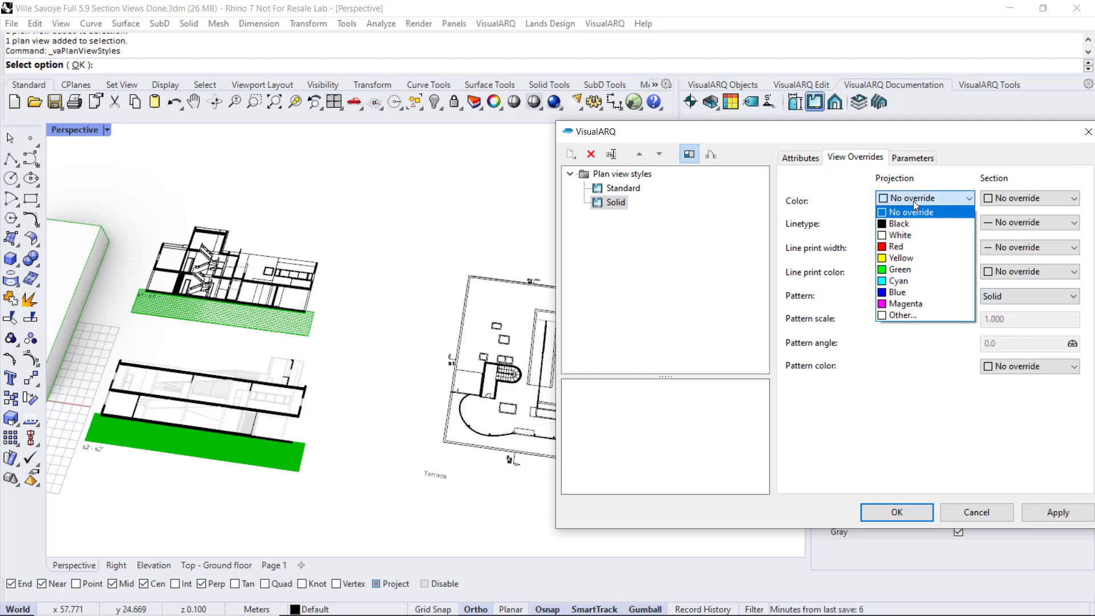
click(910, 315)
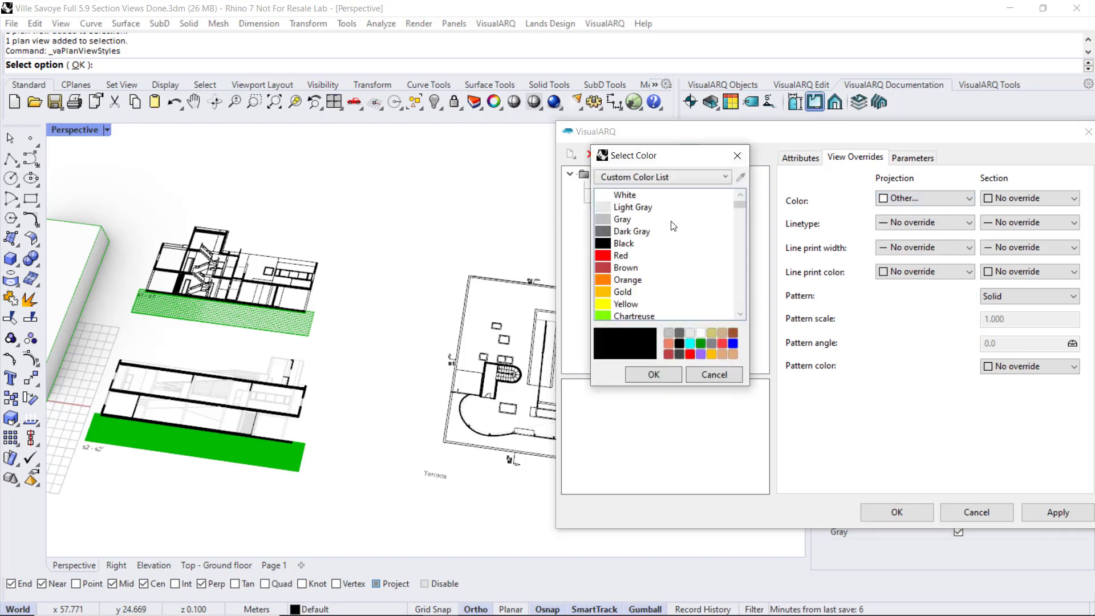
click(621, 220)
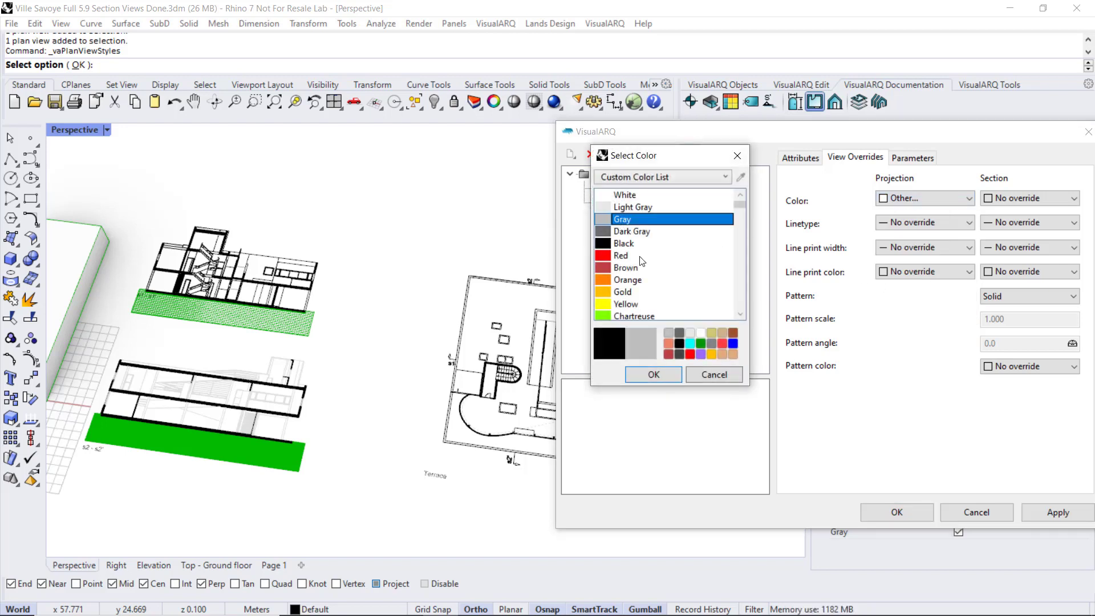
click(653, 375)
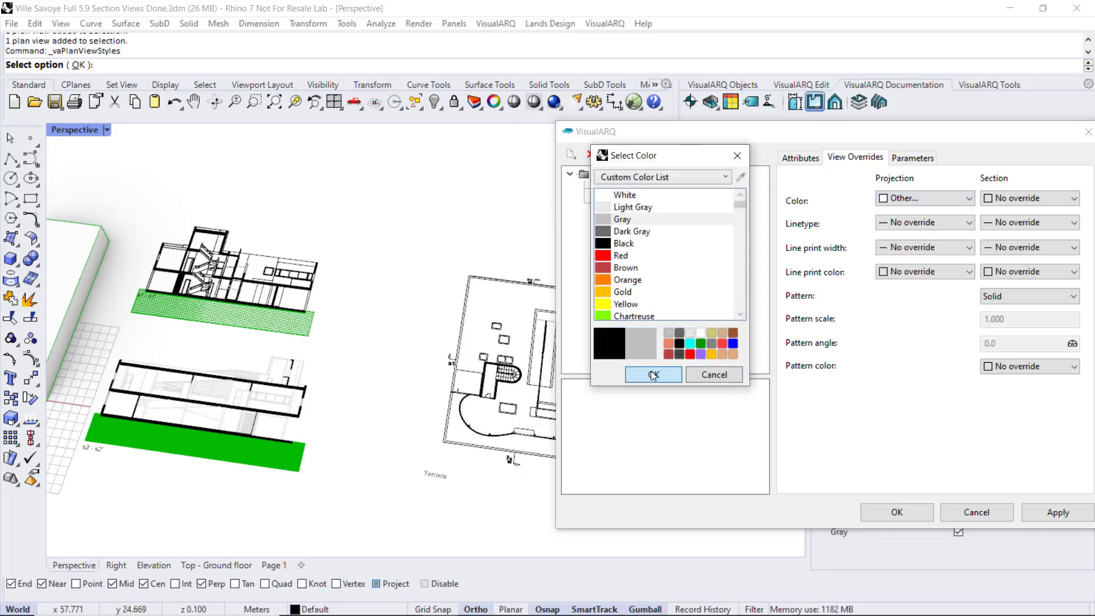
click(894, 509)
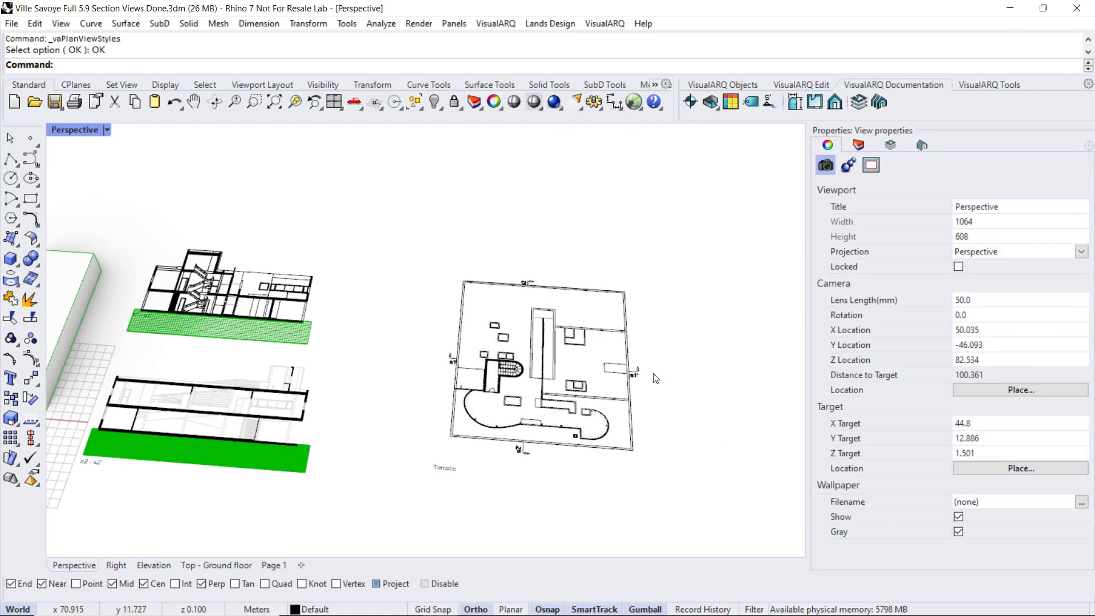
Step: Apply the Solid style to the Terrace plan view and review its filled walls
click(579, 388)
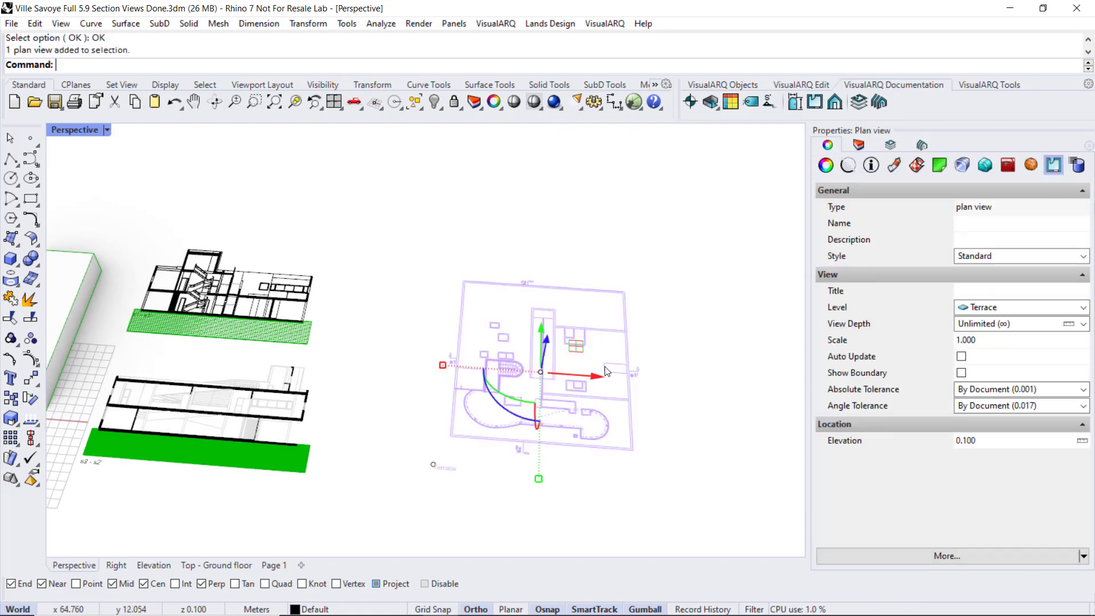
click(1083, 256)
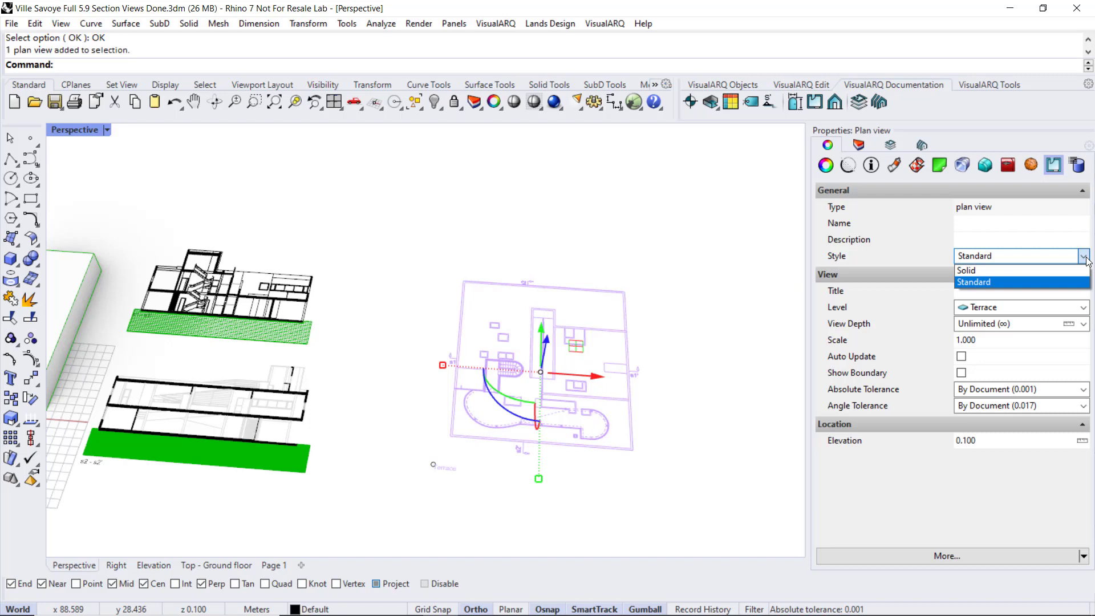
click(982, 271)
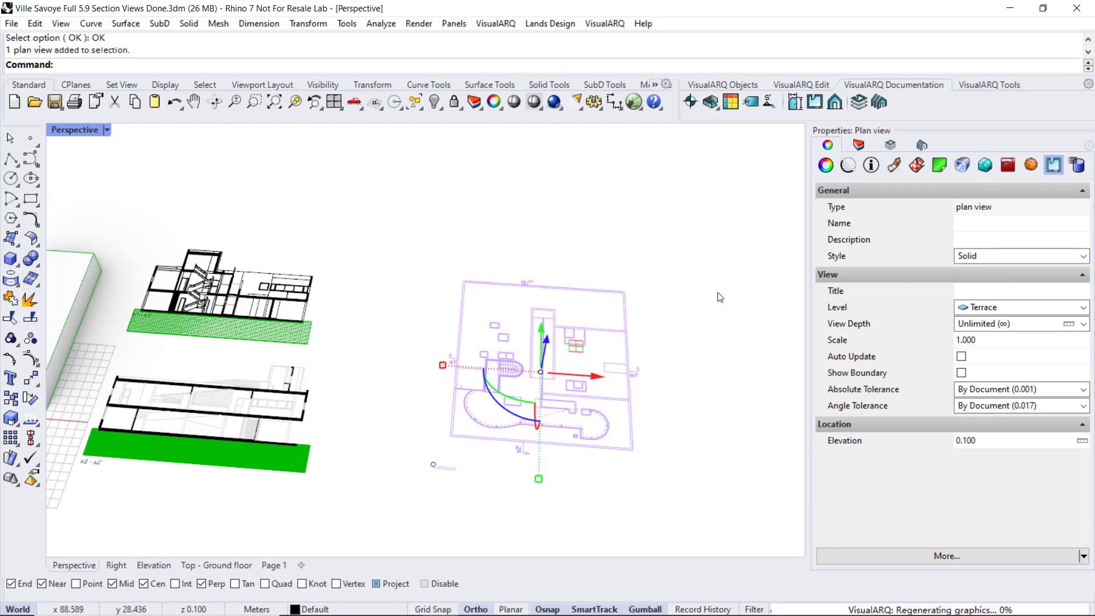
click(687, 286)
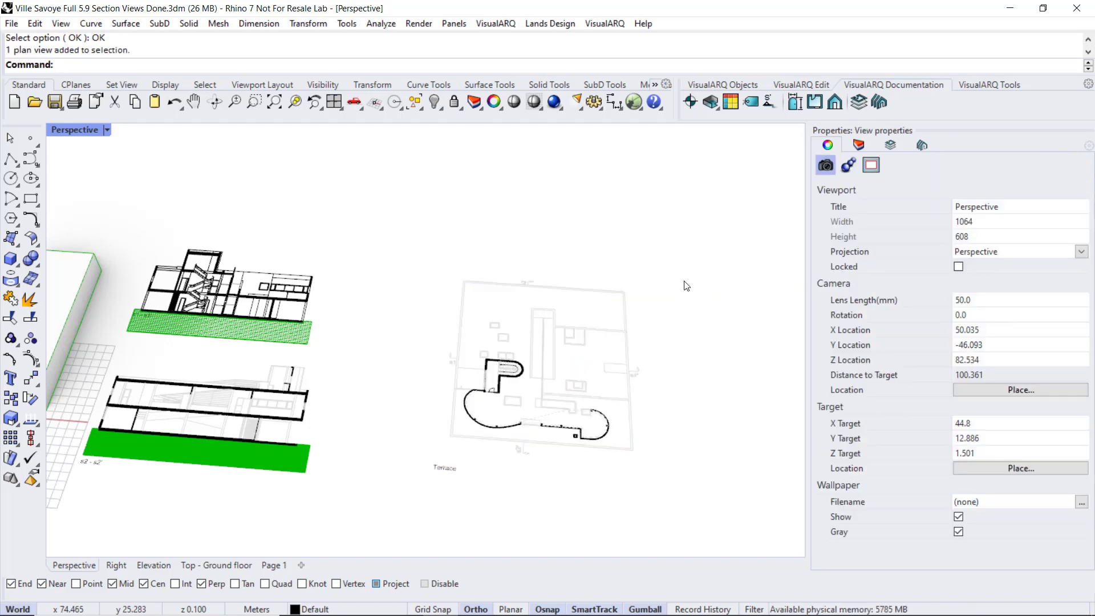
scroll(545, 381, up, 10)
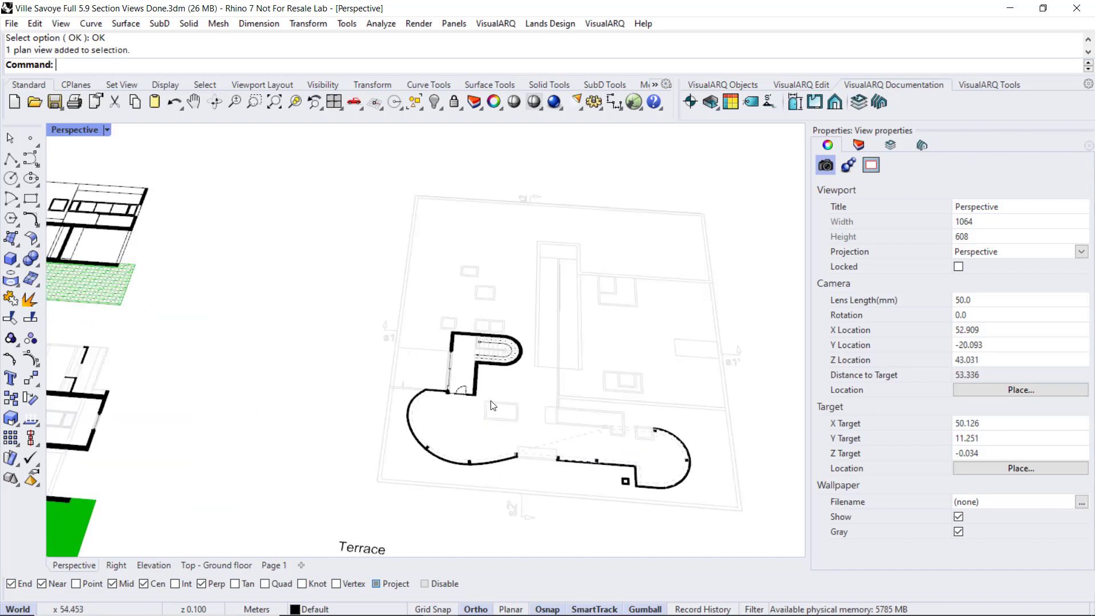
scroll(411, 345, down, 10)
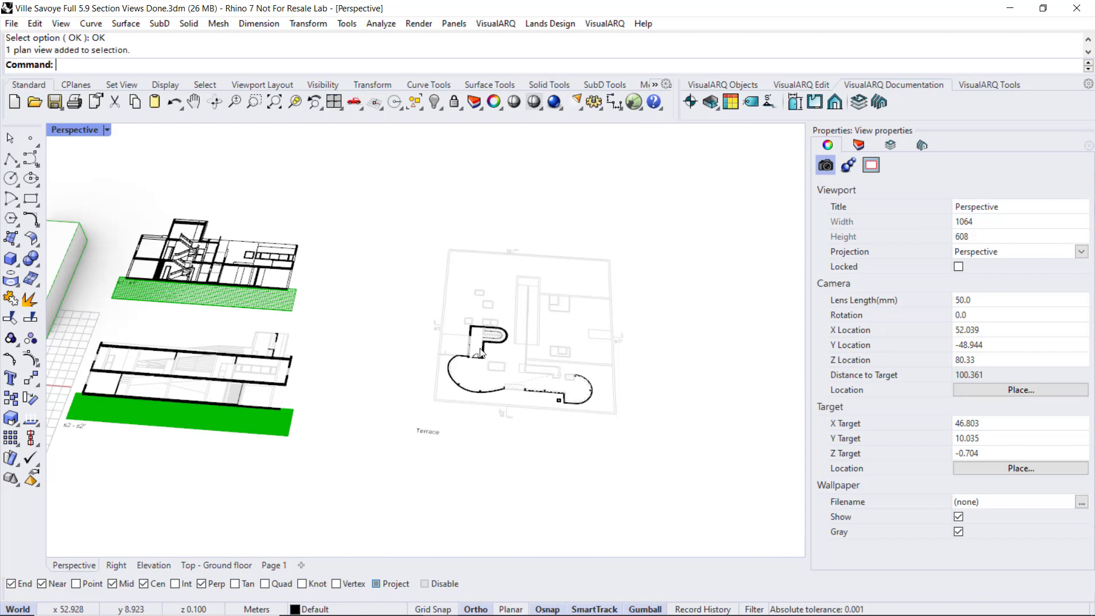
click(480, 352)
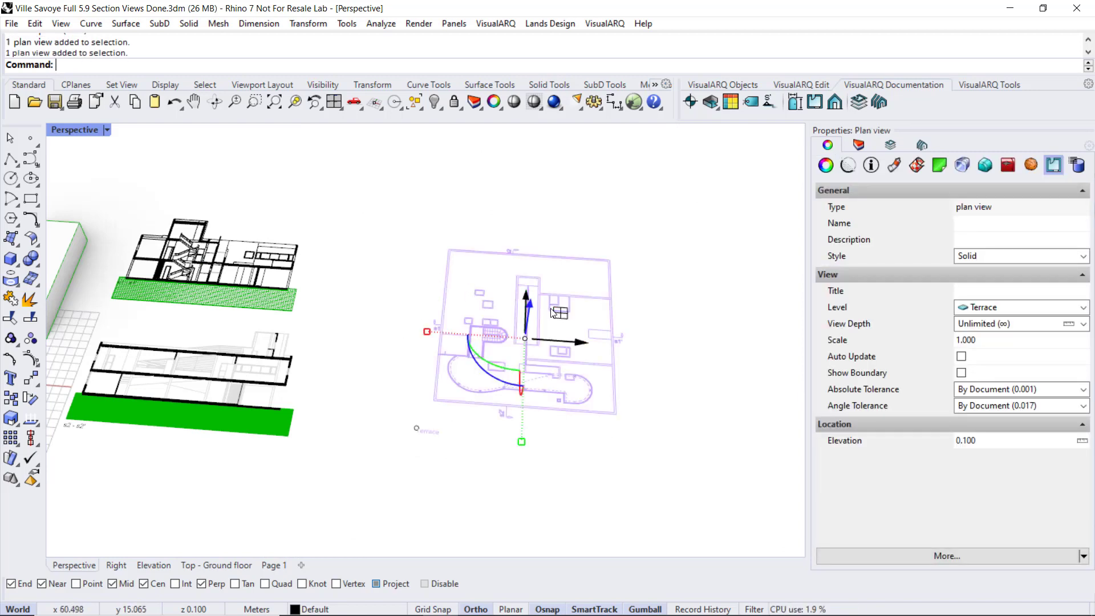
scroll(621, 341, down, 3)
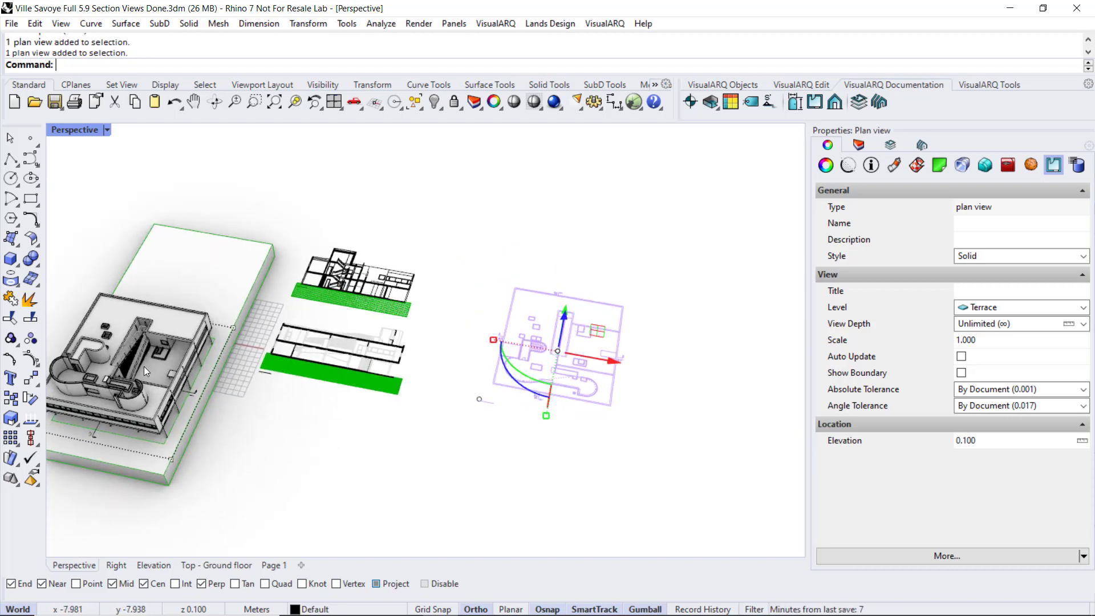
click(399, 436)
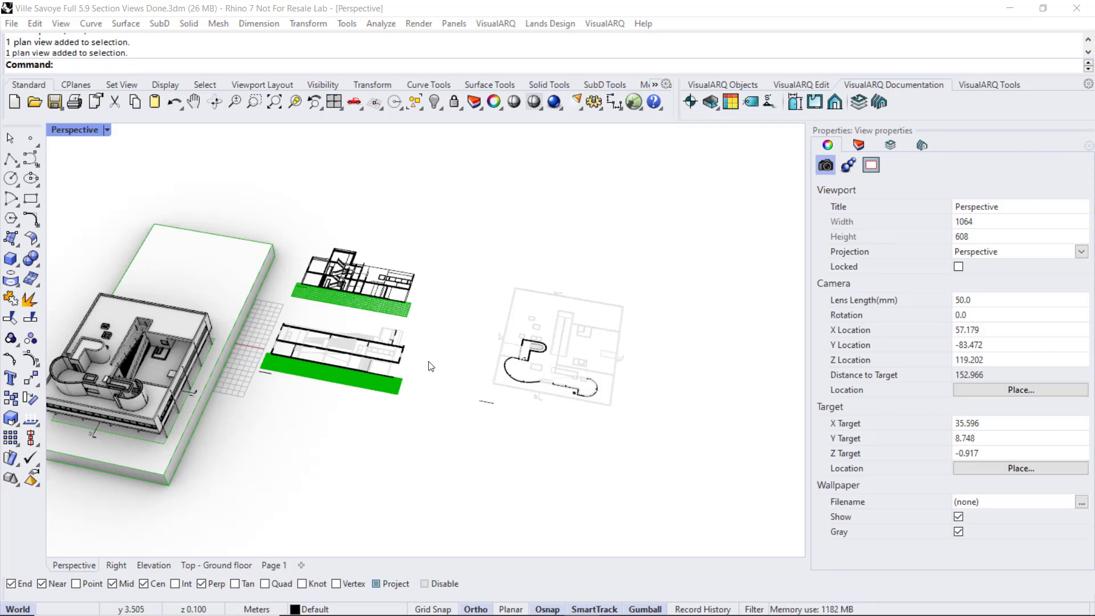
shift+right_drag(428, 364, 501, 348)
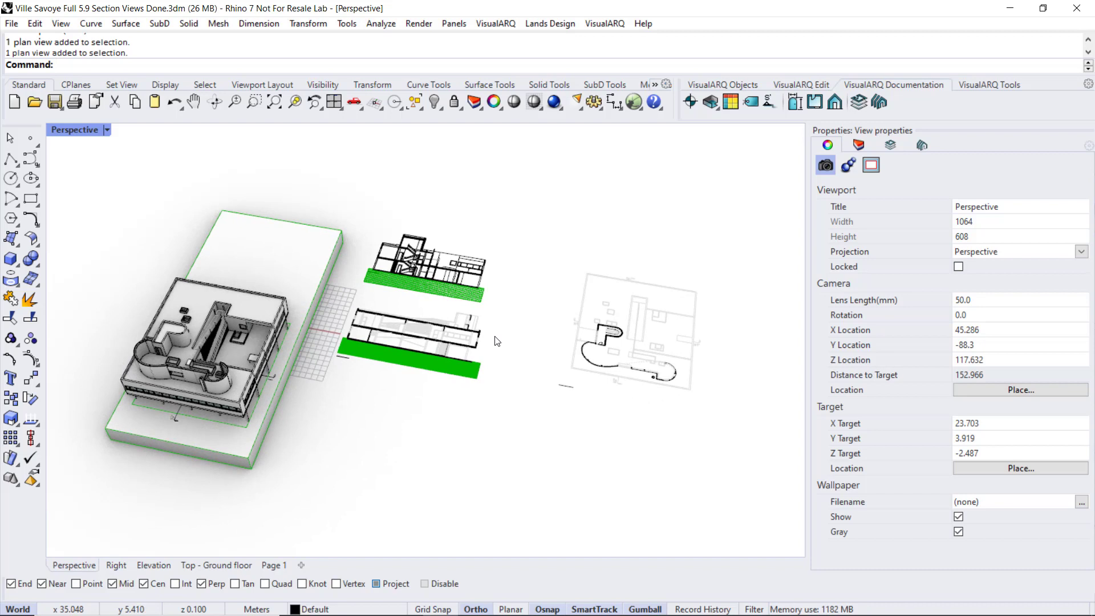
Step: In the Top - Ground floor view, draw a circle centred on the entrance doors, nudged slightly down
click(187, 564)
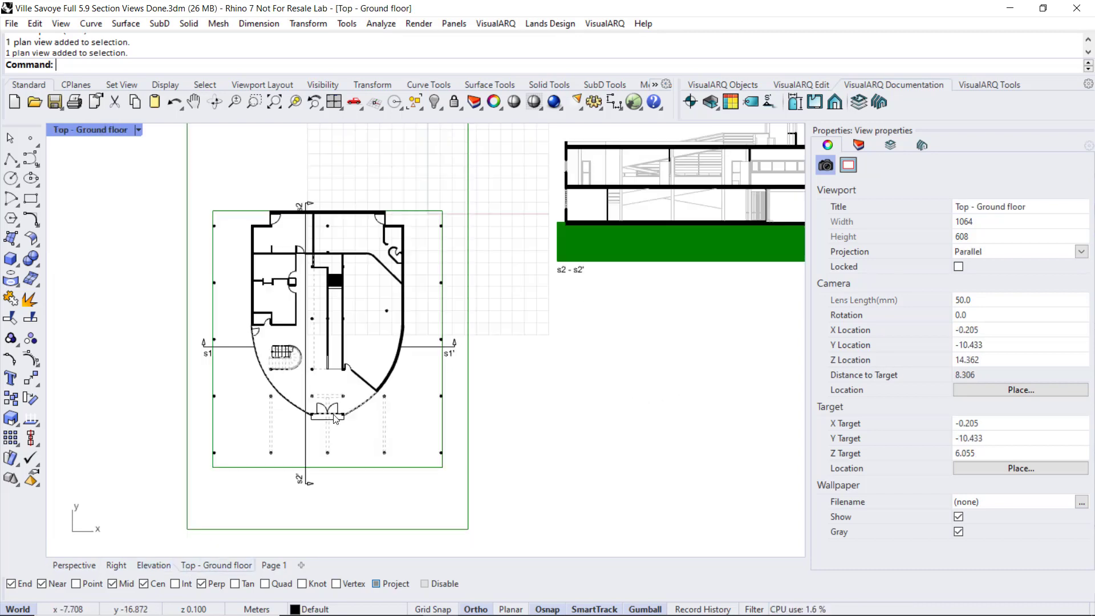
right_drag(341, 407, 249, 400)
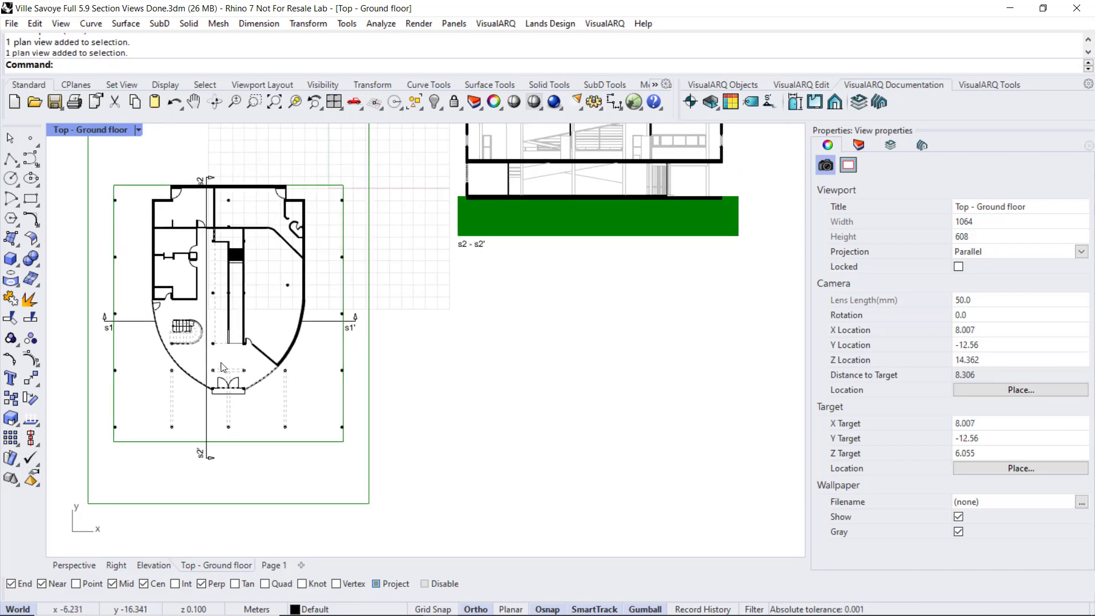
click(11, 178)
scroll(221, 376, up, 3)
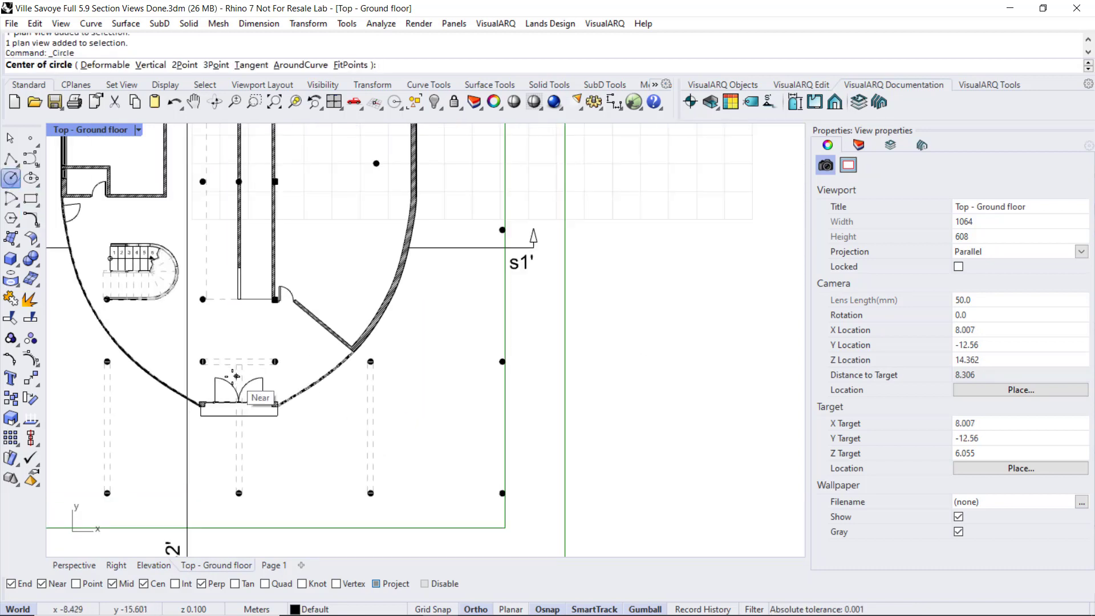
click(226, 379)
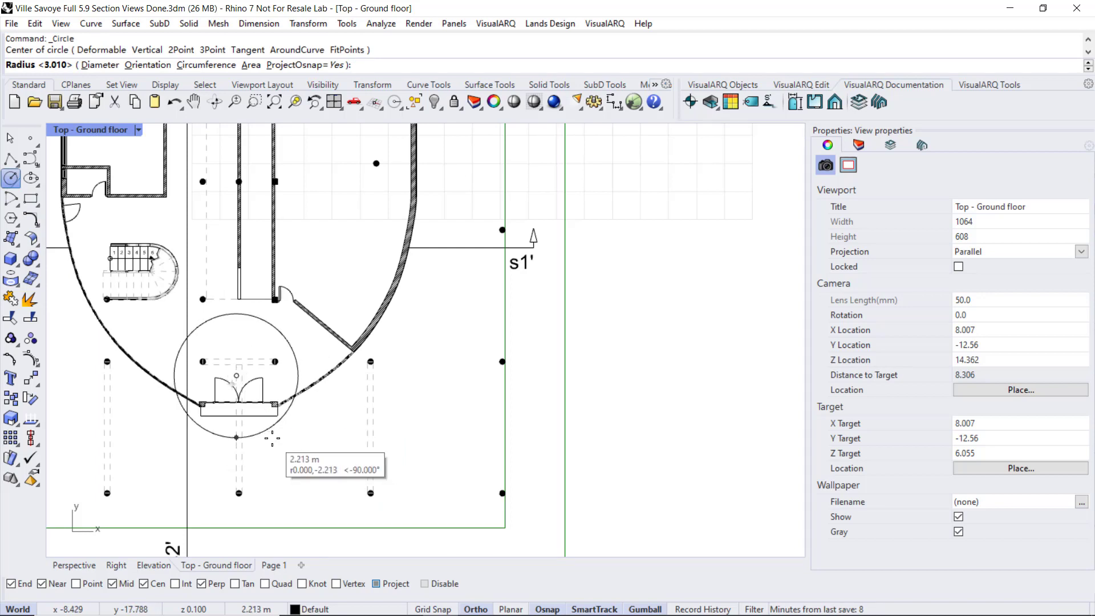
click(272, 438)
drag(266, 322, 267, 335)
scroll(279, 364, down, 5)
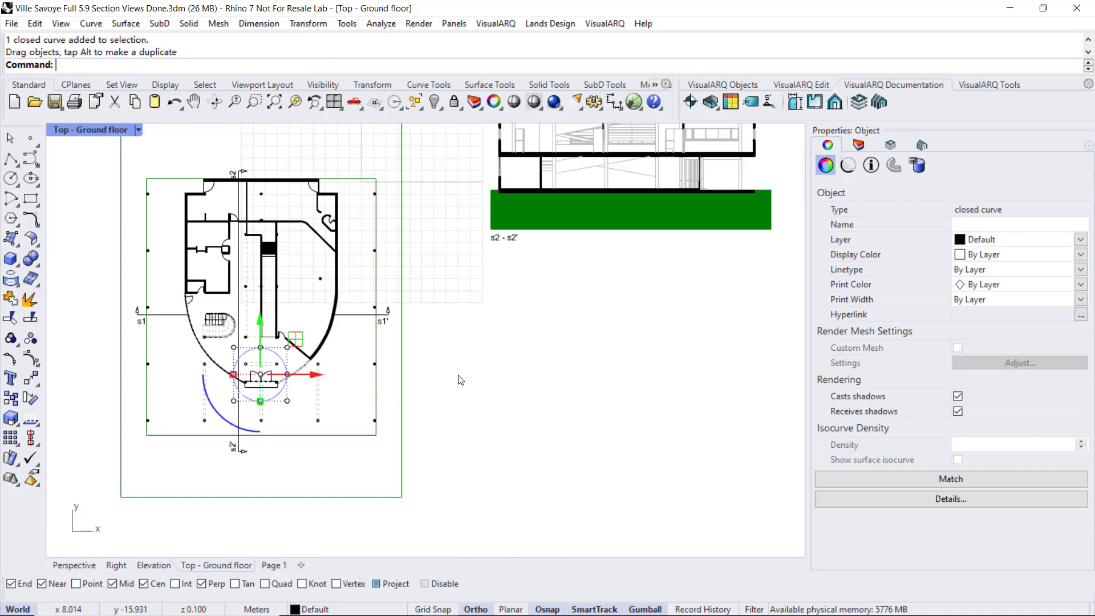
Step: Start a Standard-style Ground floor plan view bounded FromCurves by the entrance circle
click(461, 380)
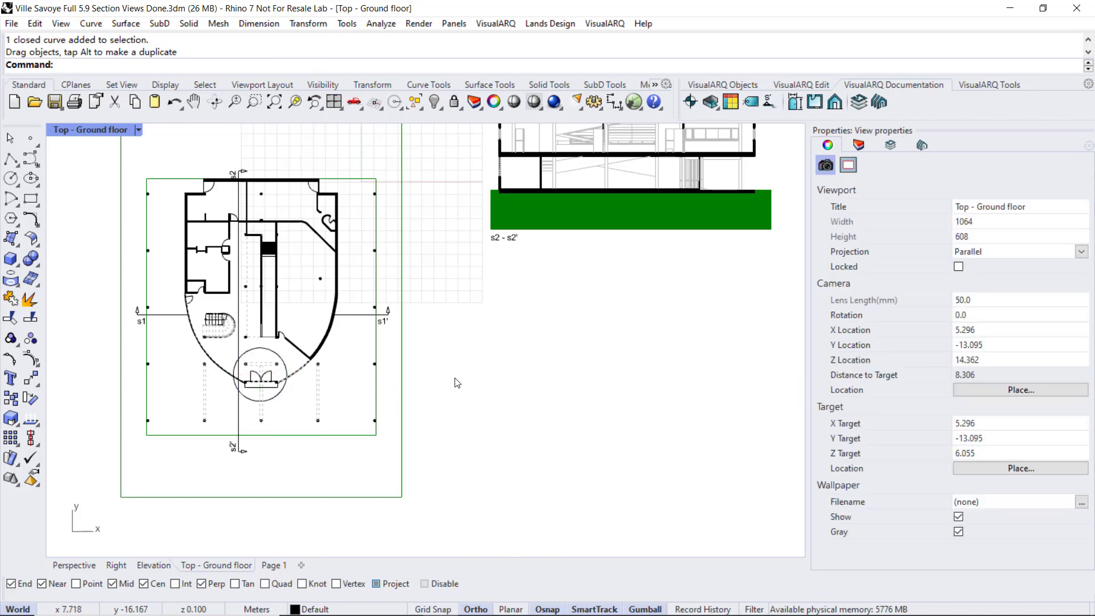
click(820, 111)
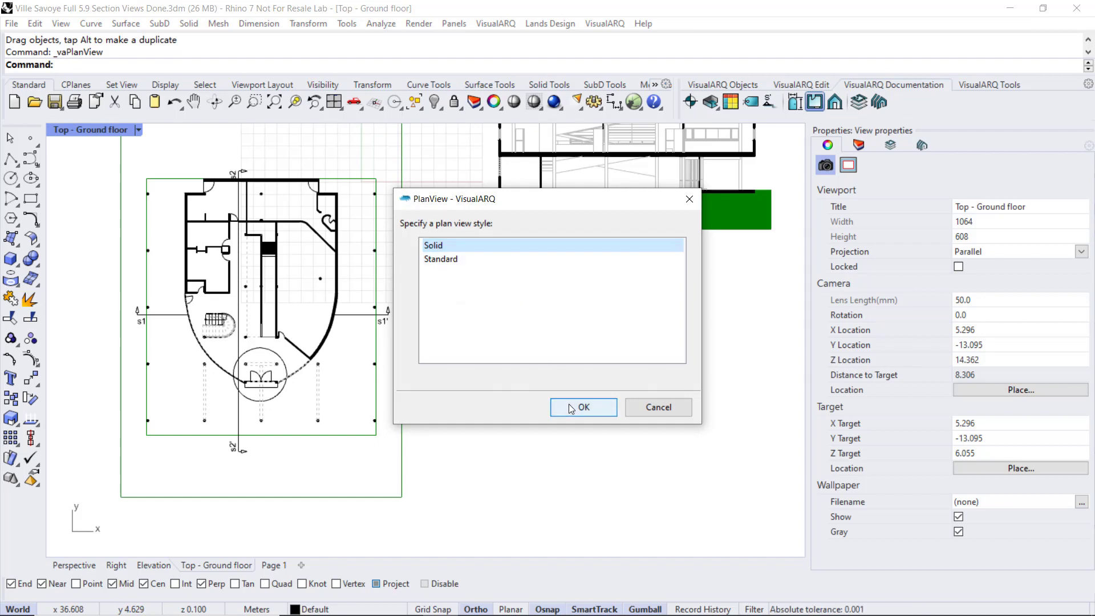
click(456, 260)
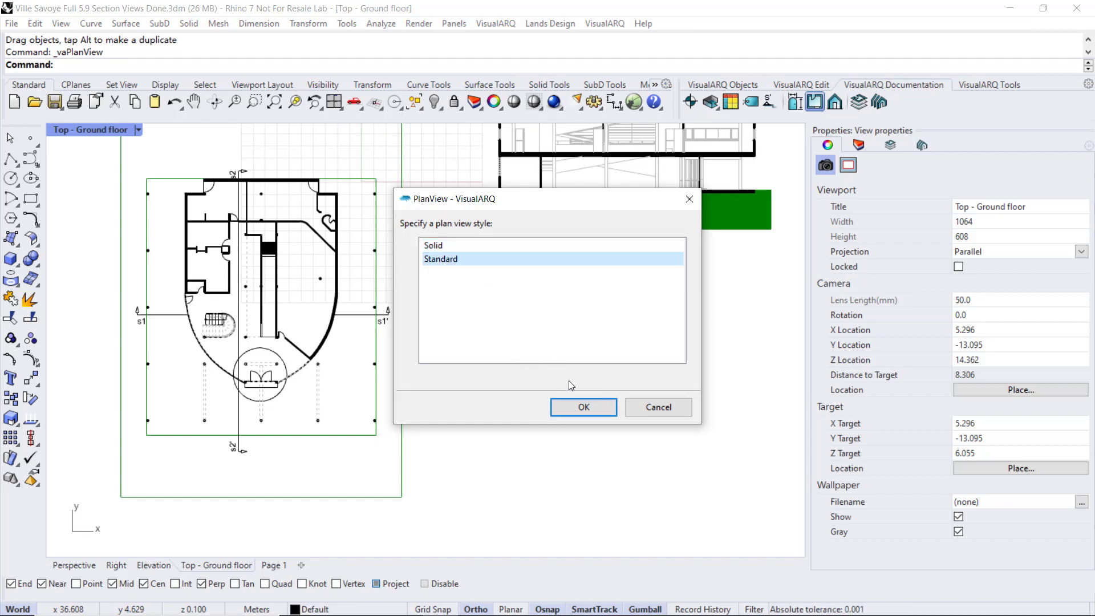
click(582, 408)
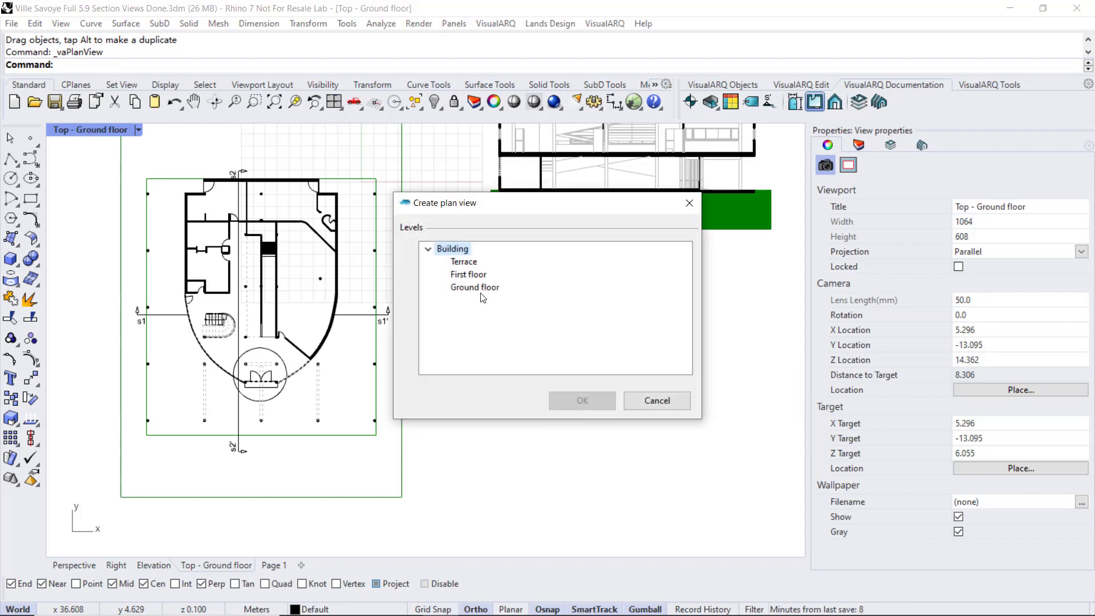
click(480, 291)
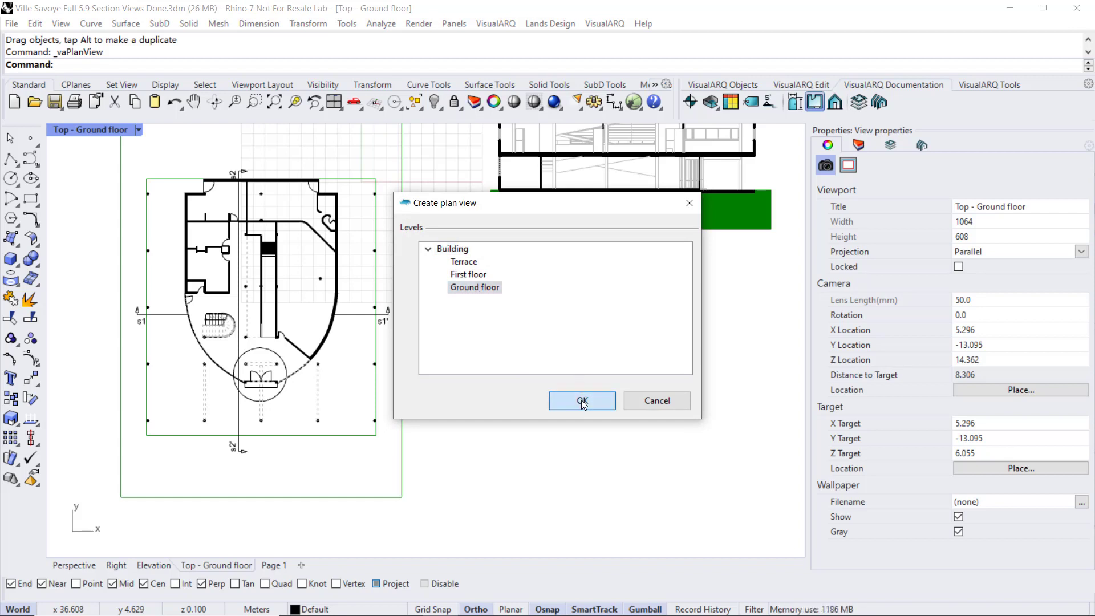
click(582, 400)
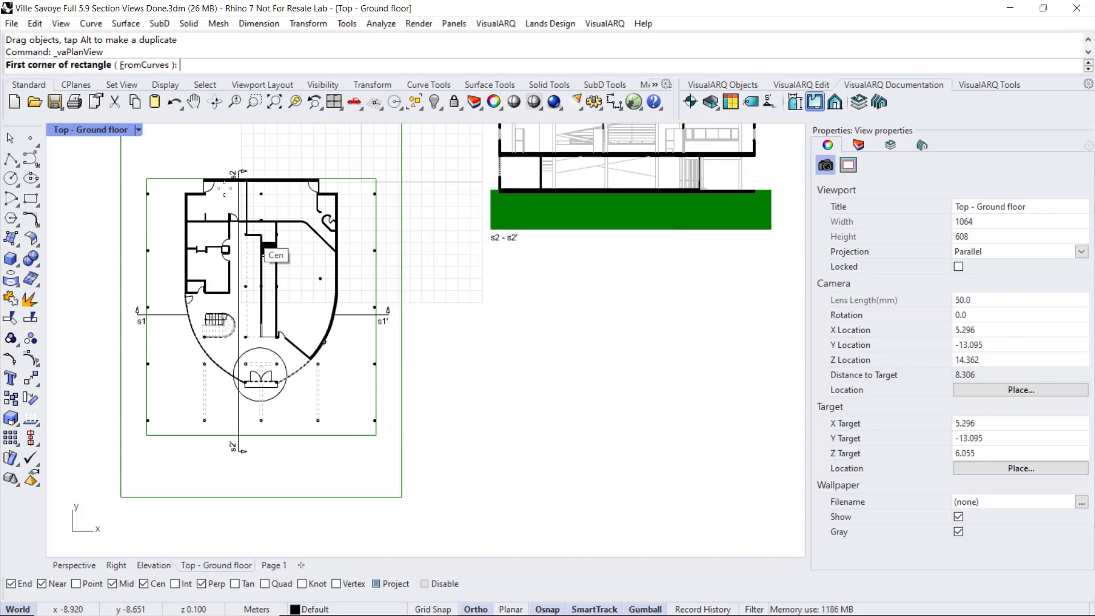
click(145, 67)
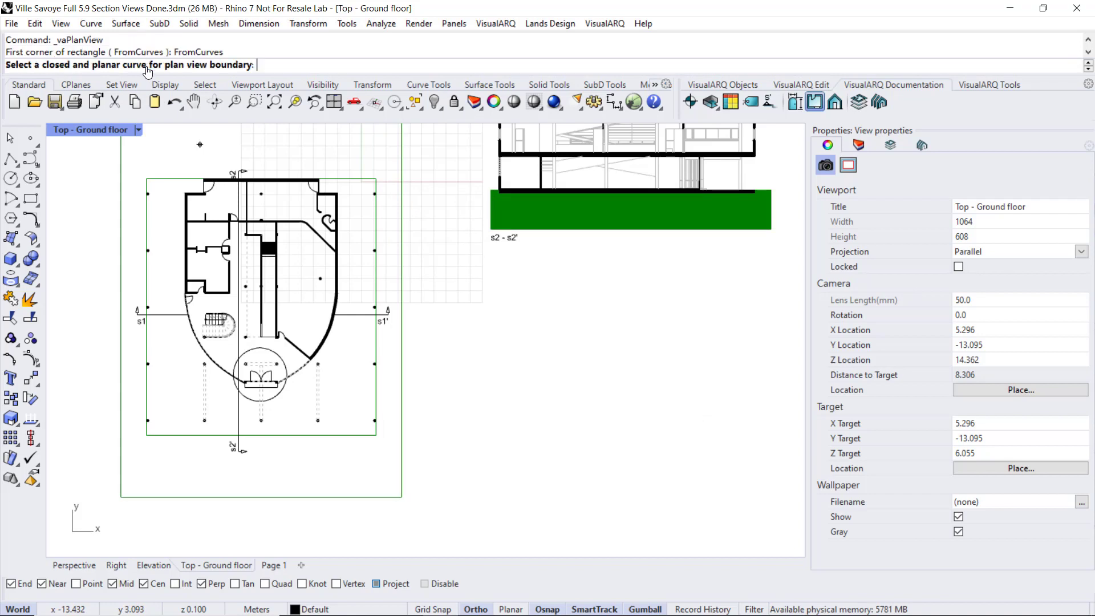
click(278, 396)
Step: Place the circular entrance plan view below the Terrace plan and zoom in on it
scroll(164, 362, down, 3)
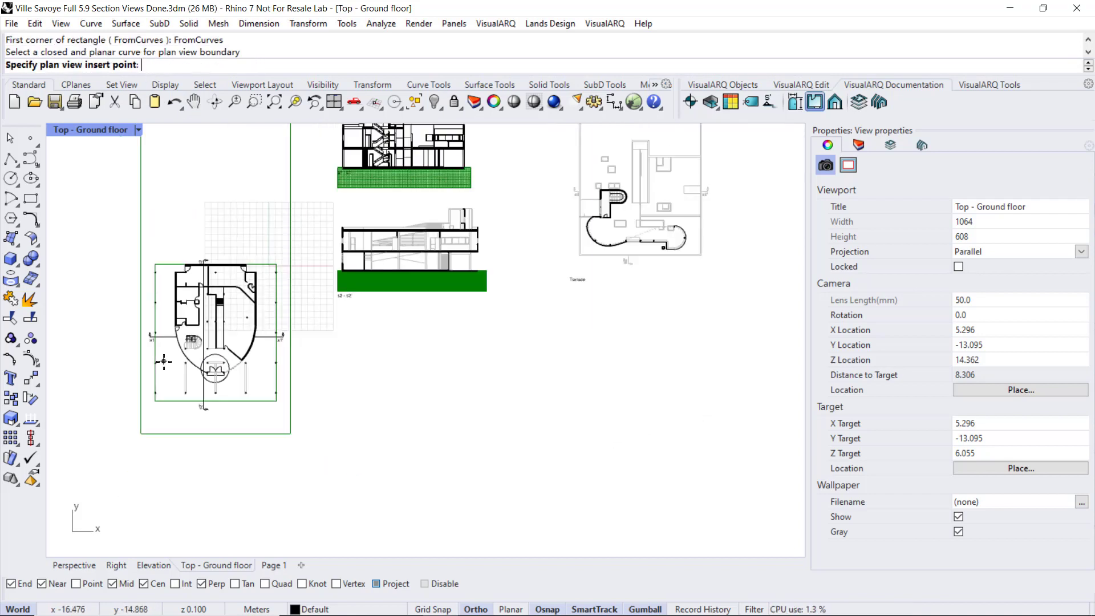
scroll(510, 327, up, 2)
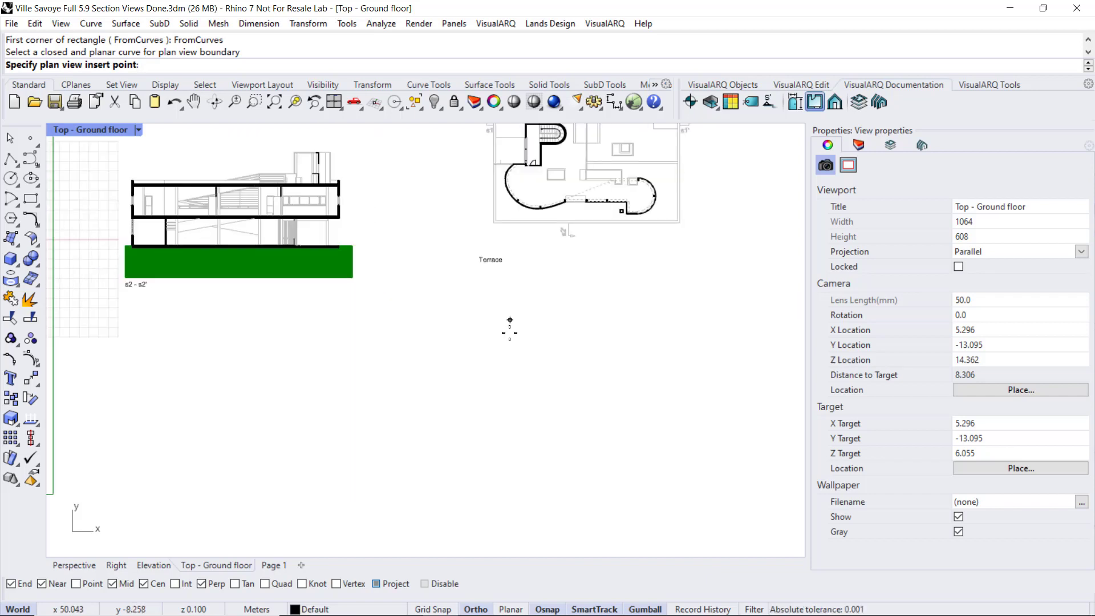
click(509, 331)
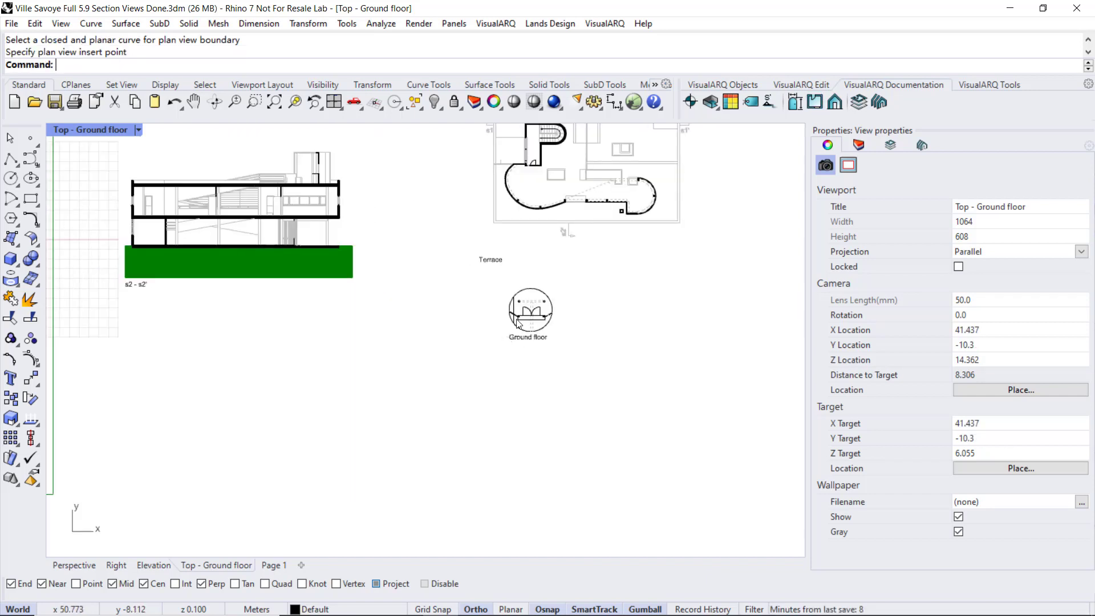
scroll(536, 327, up, 3)
scroll(547, 302, up, 2)
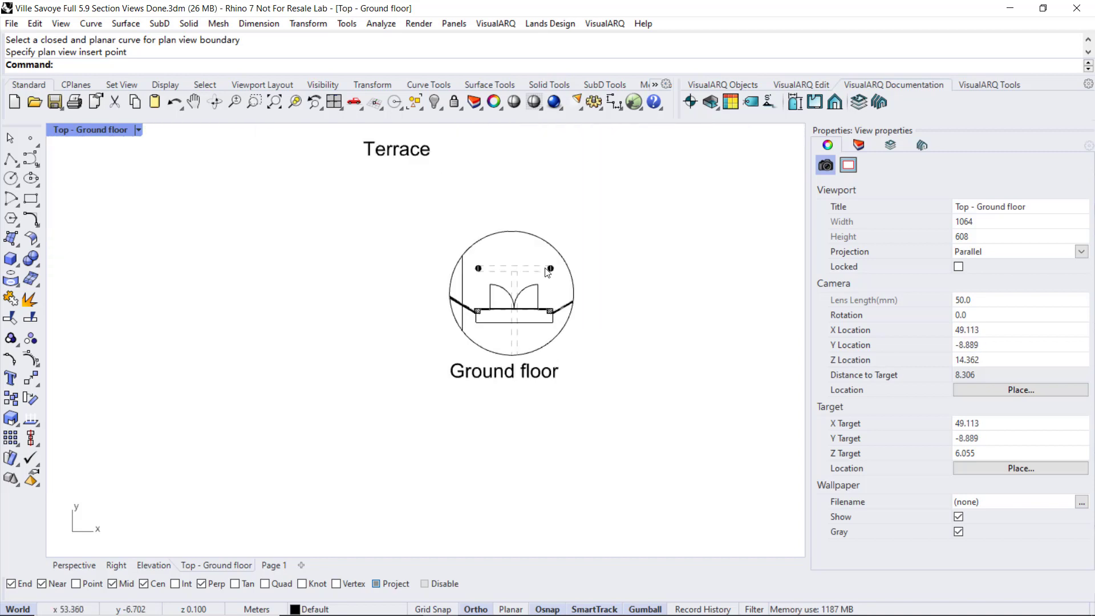